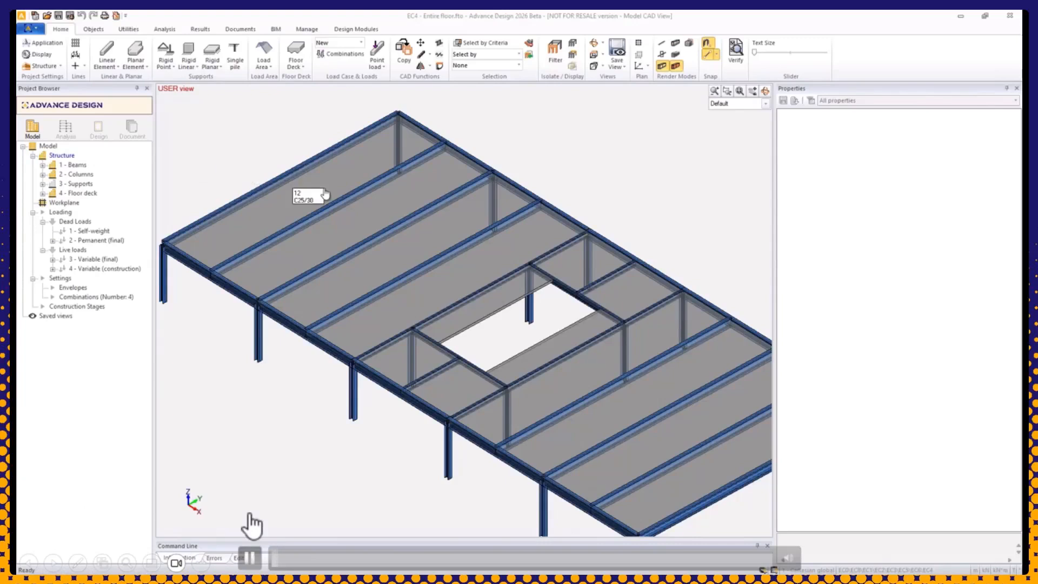
Select the floor deck at the far end of the floor and review the floor deck commands and available deck types
{"action": "left_click", "coordinate": [349, 187]}
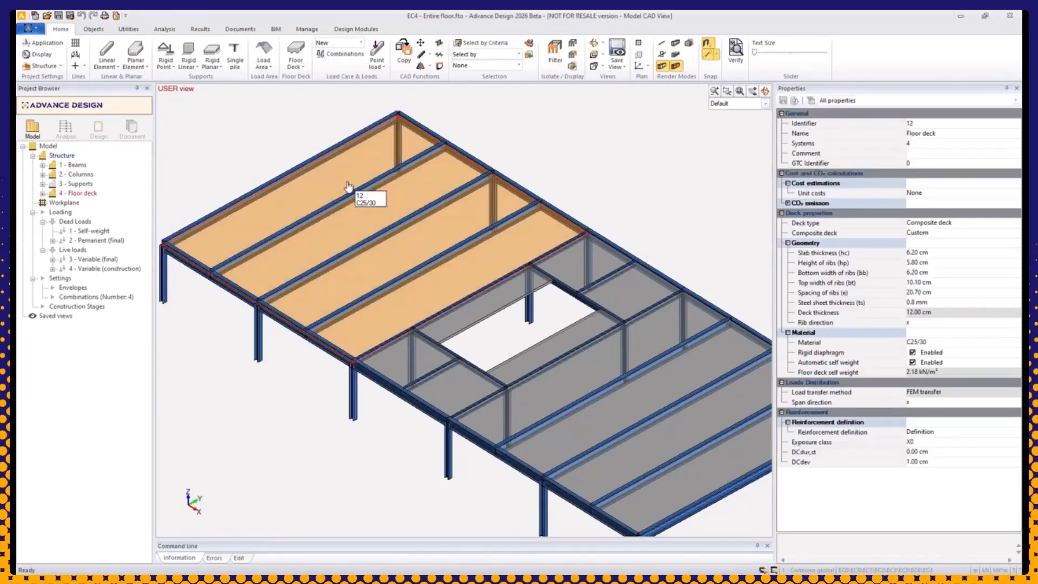
{"action": "left_click", "coordinate": [301, 74]}
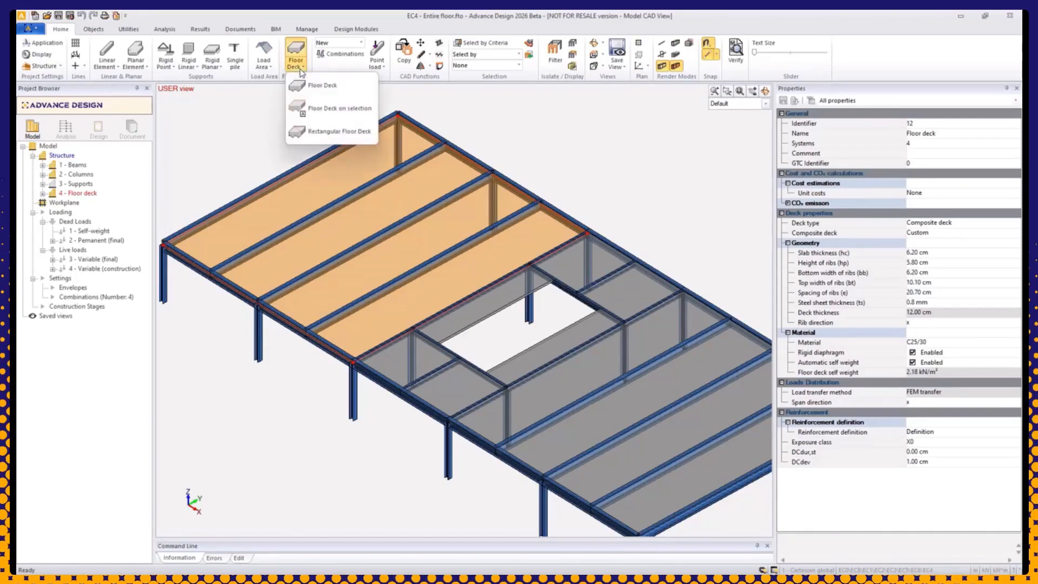
{"action": "key", "text": "Escape"}
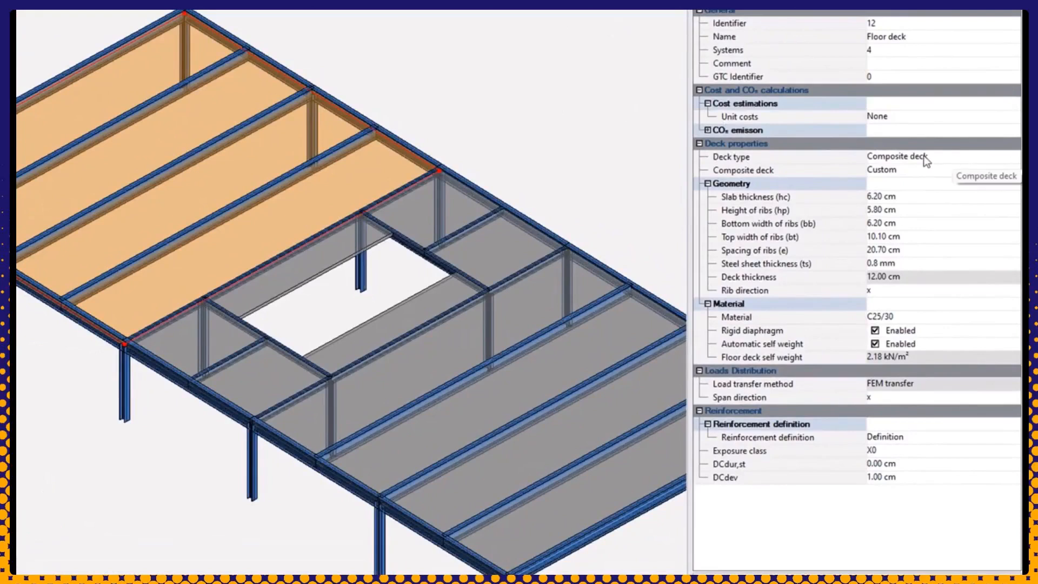
{"action": "left_click", "coordinate": [909, 158]}
{"action": "left_click", "coordinate": [875, 159]}
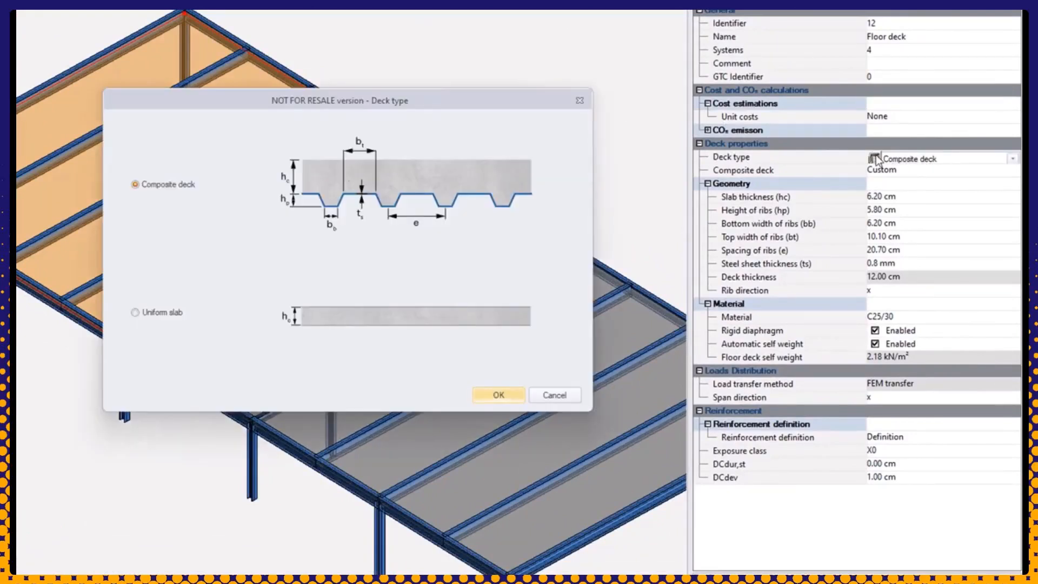
{"action": "left_click", "coordinate": [547, 398]}
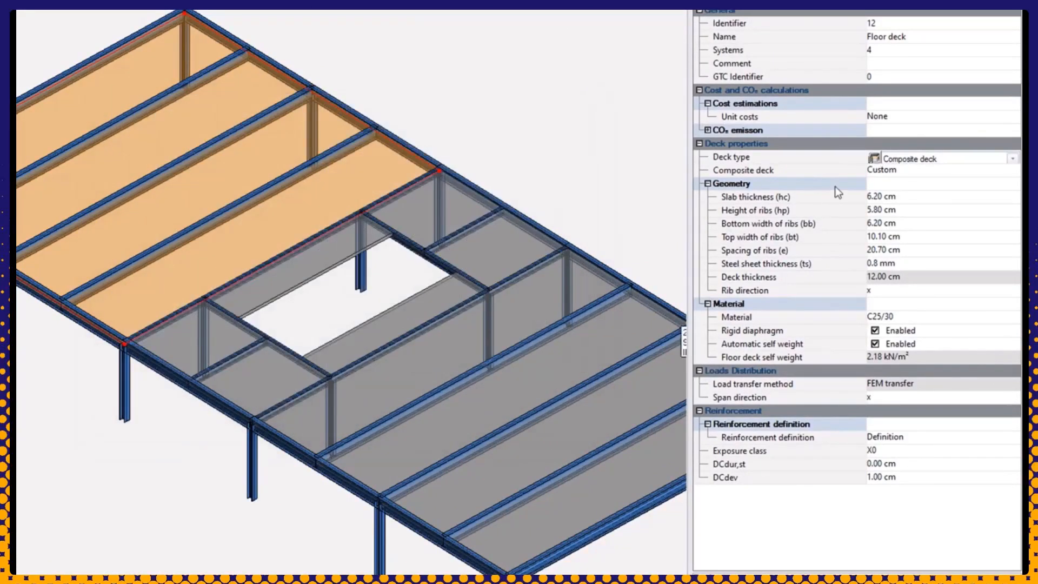
Review the composite deck catalogue and its library databases for the selected floor deck
{"action": "left_click", "coordinate": [893, 171]}
{"action": "left_click", "coordinate": [875, 173]}
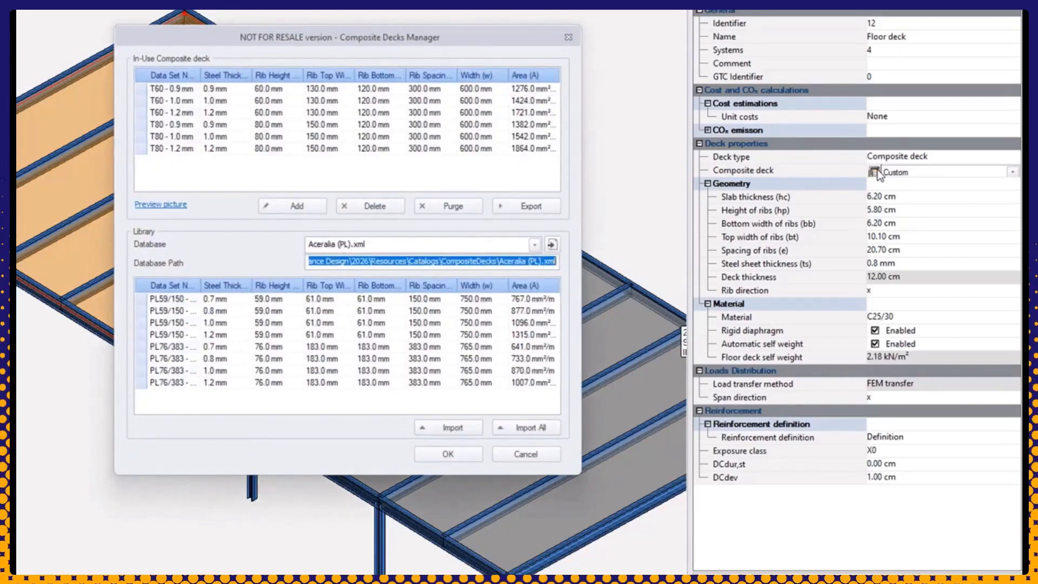
{"action": "left_click", "coordinate": [535, 245]}
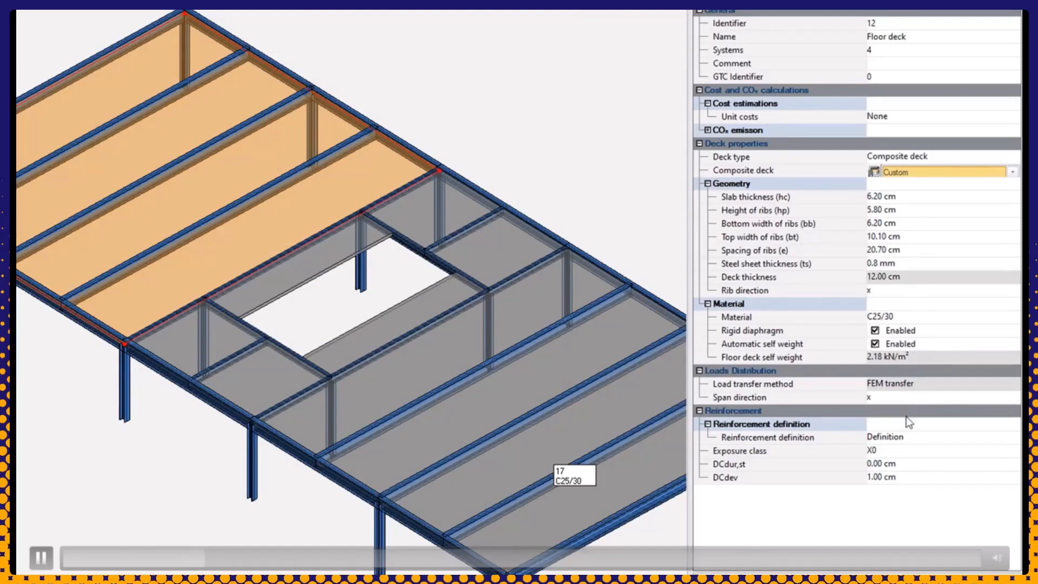
Review the floor deck's reinforcement distribution and cover settings without changing them
{"action": "left_click", "coordinate": [906, 437]}
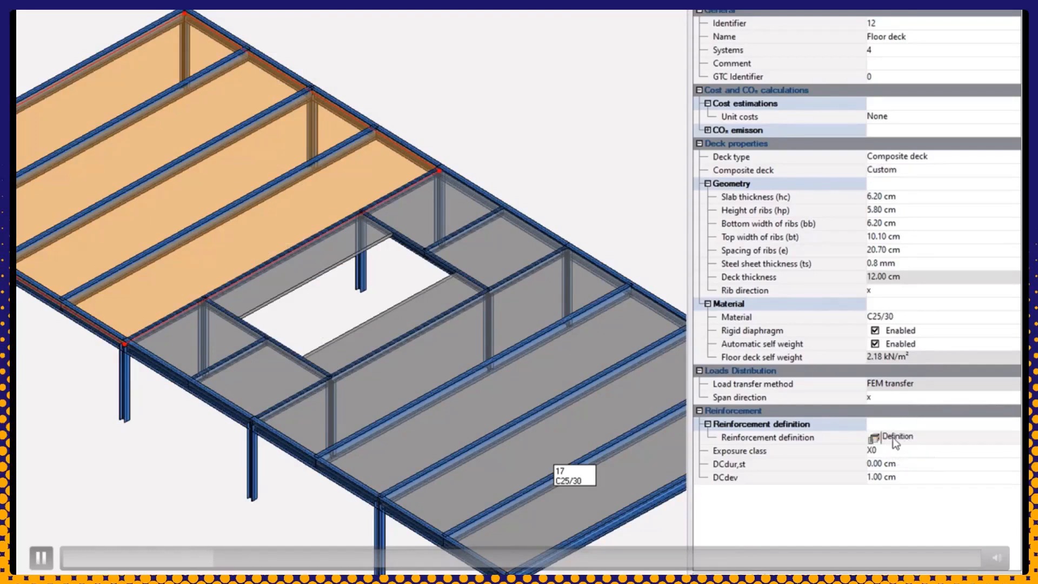
{"action": "left_click", "coordinate": [875, 438]}
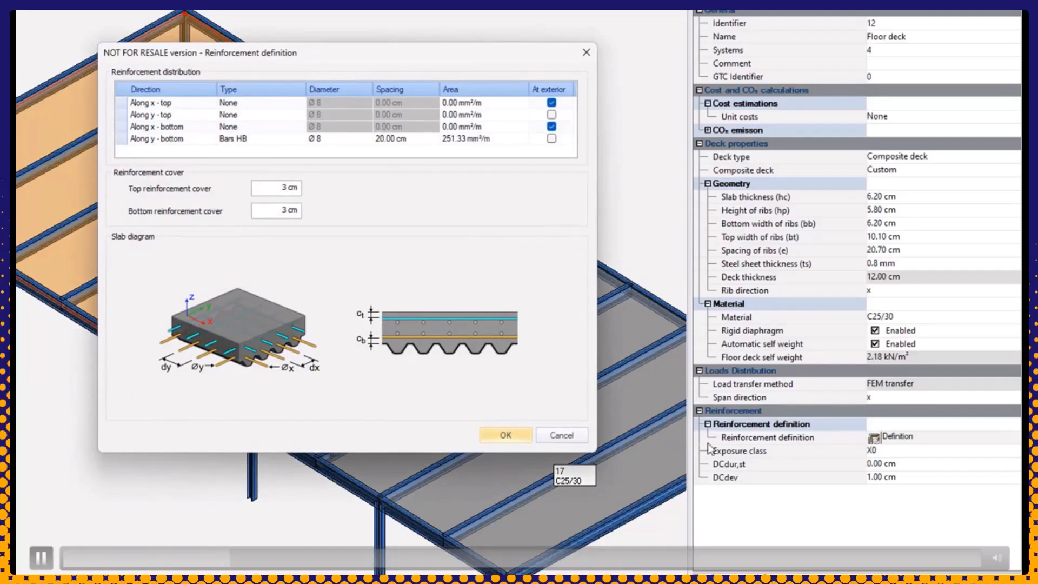
{"action": "left_click", "coordinate": [572, 435]}
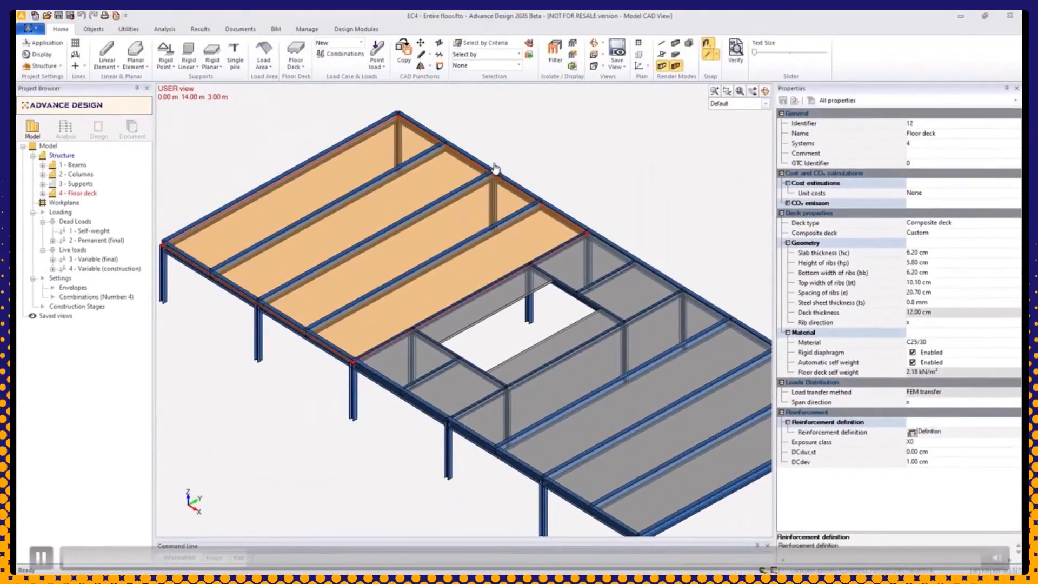
Select the third transverse beam from the far end of the floor and review its usage type options
{"action": "key", "text": "Escape"}
{"action": "left_click", "coordinate": [465, 196]}
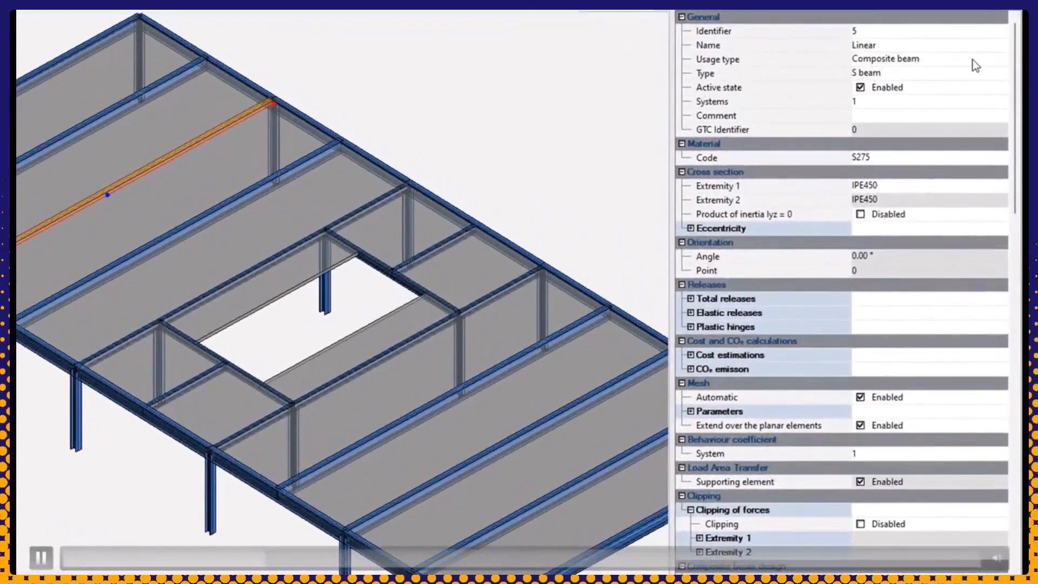
{"action": "left_click", "coordinate": [973, 59]}
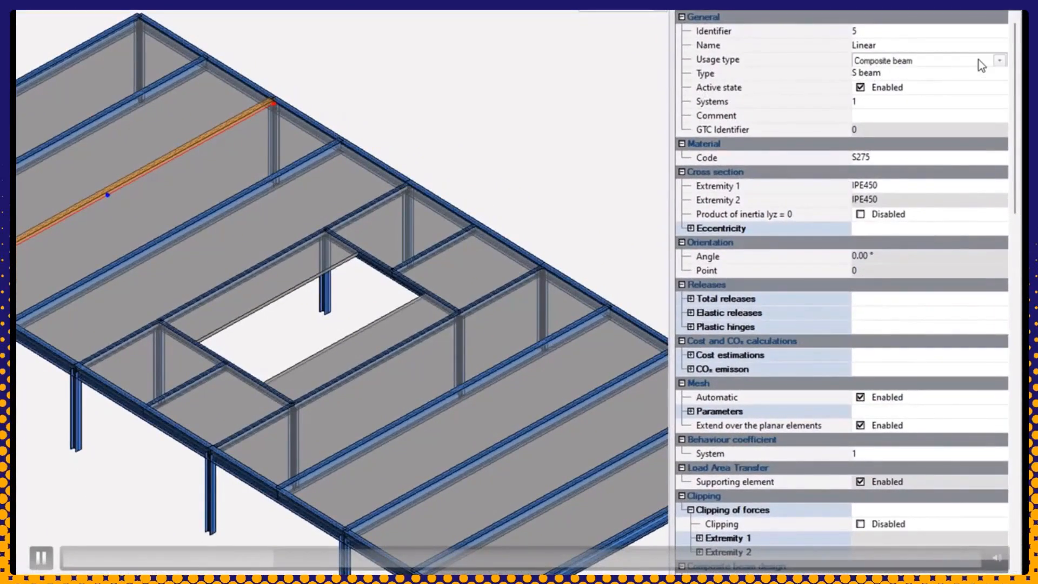
{"action": "left_click", "coordinate": [993, 60]}
{"action": "left_click", "coordinate": [993, 61]}
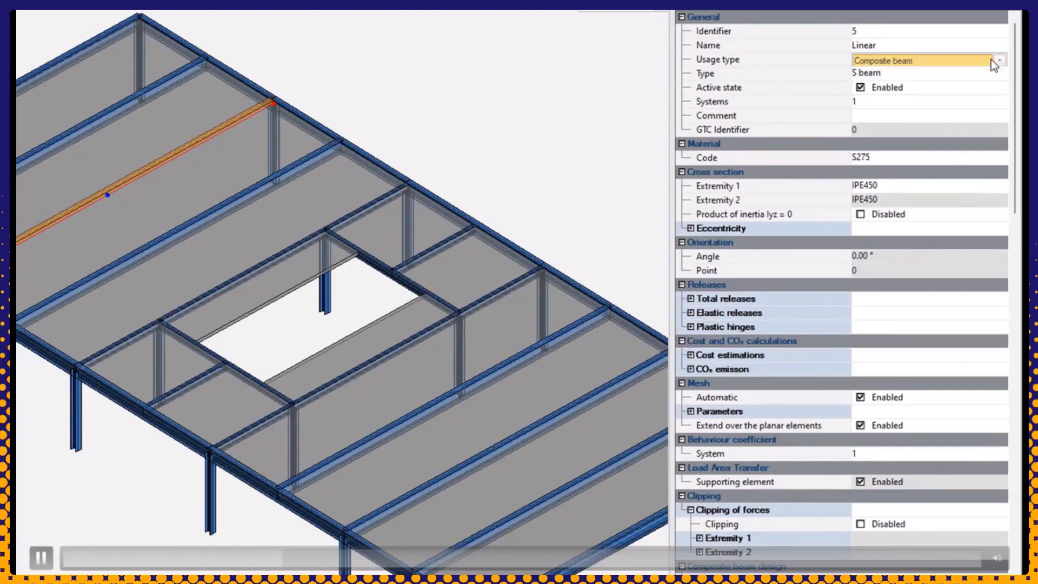
Examine the beam's composite design properties, switching the automatic available widths off and back on
{"action": "scroll", "coordinate": [975, 108], "scroll_direction": "down", "scroll_amount": 1}
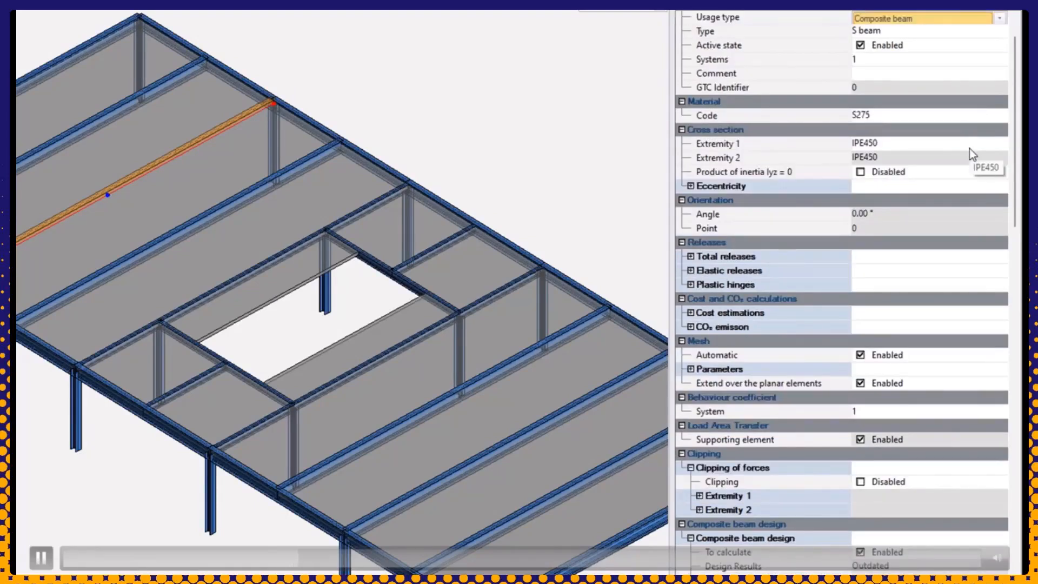
{"action": "scroll", "coordinate": [973, 155], "scroll_direction": "down", "scroll_amount": 12}
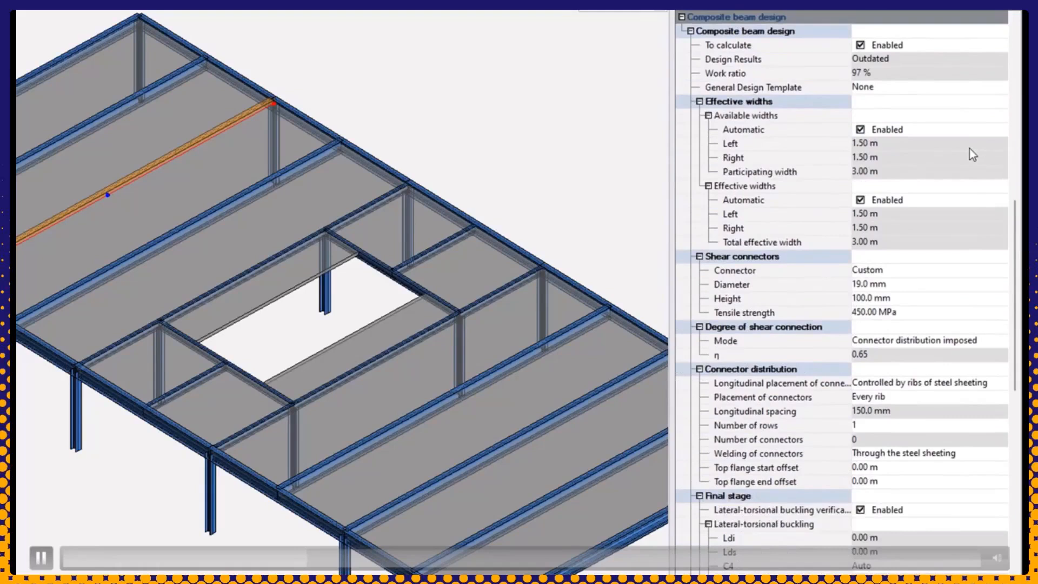
{"action": "scroll", "coordinate": [969, 148], "scroll_direction": "down", "scroll_amount": 2}
{"action": "scroll", "coordinate": [969, 148], "scroll_direction": "up", "scroll_amount": 2}
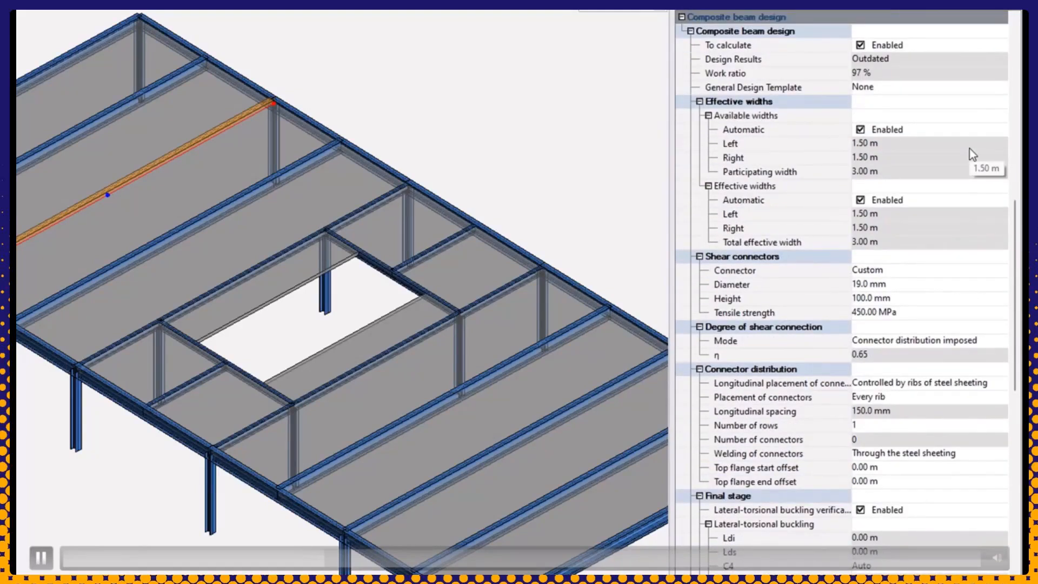
{"action": "left_click", "coordinate": [865, 132]}
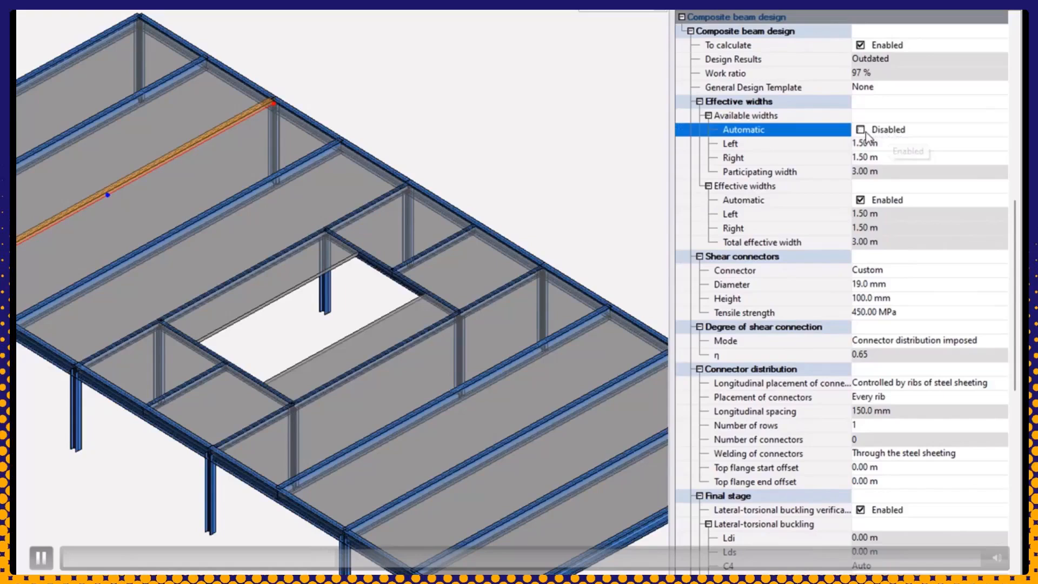
{"action": "left_click", "coordinate": [866, 132]}
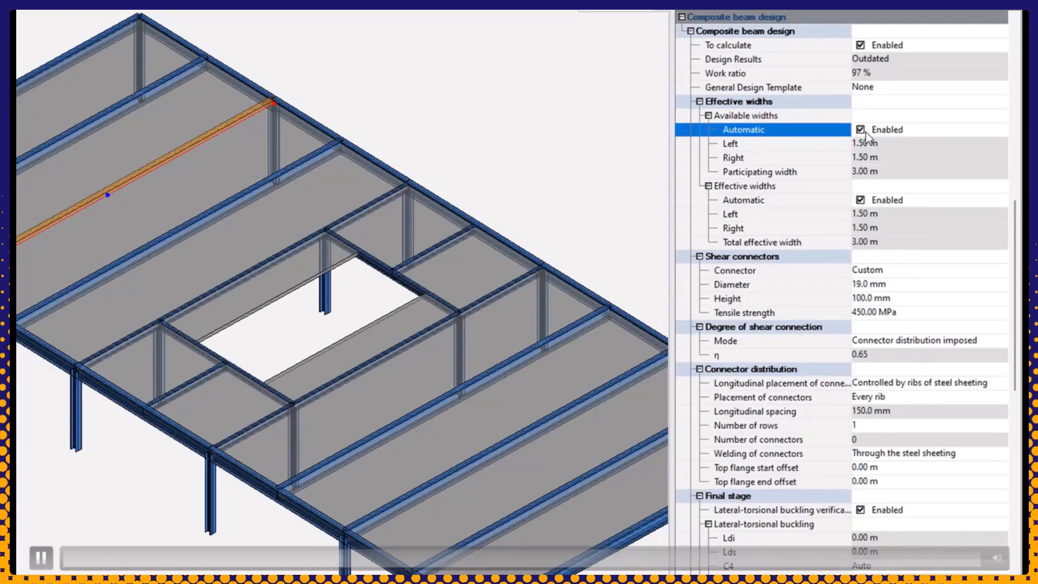
Review the shear connector catalogue for the selected beam and close it without changes
{"action": "left_click", "coordinate": [898, 271]}
{"action": "left_click", "coordinate": [861, 272]}
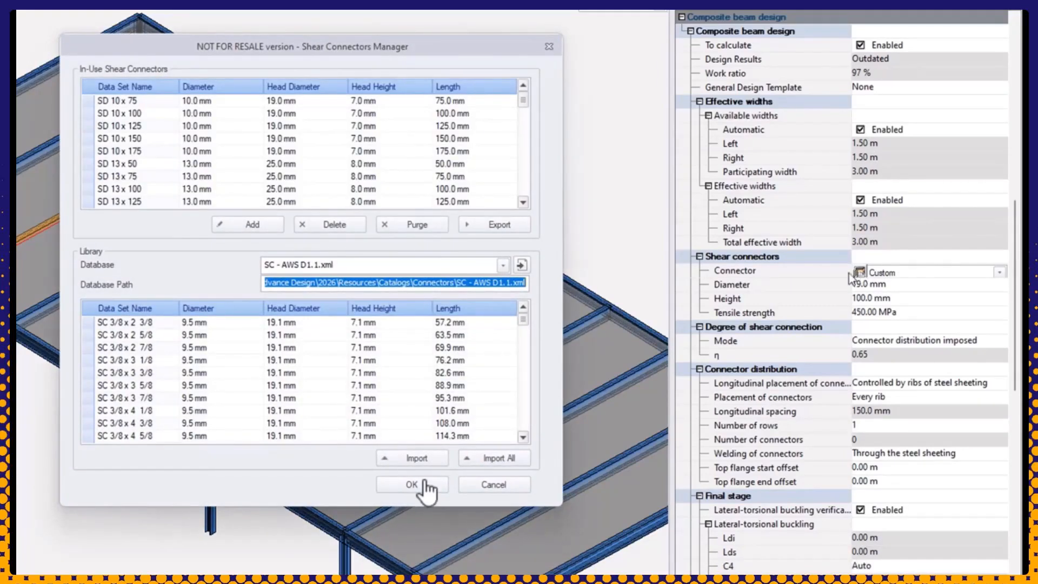
{"action": "left_click", "coordinate": [513, 484]}
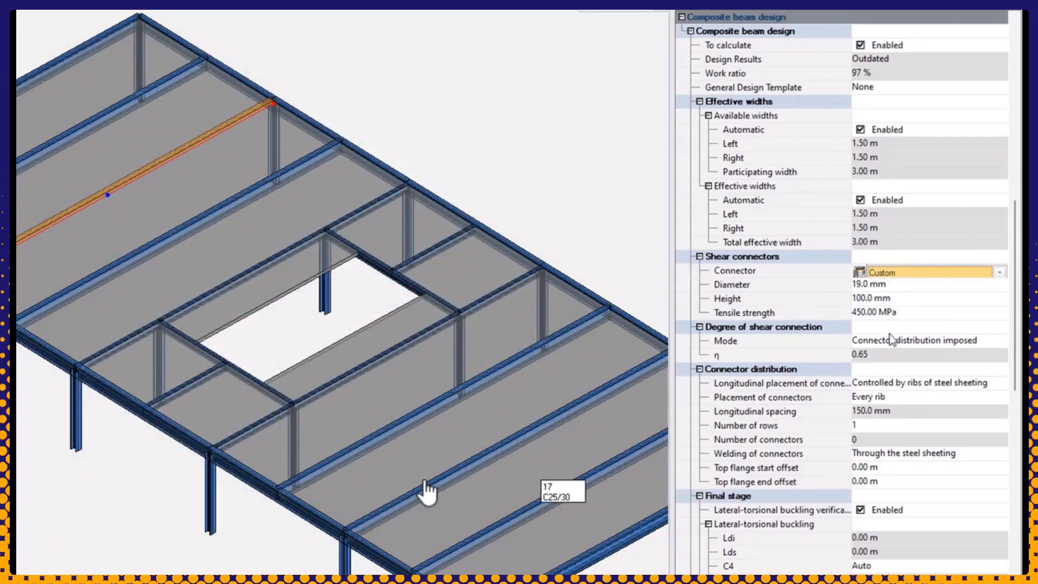
Examine the beam's shear connection modes and its final stage, construction stage, deflection and web buckling settings
{"action": "left_click", "coordinate": [1002, 339]}
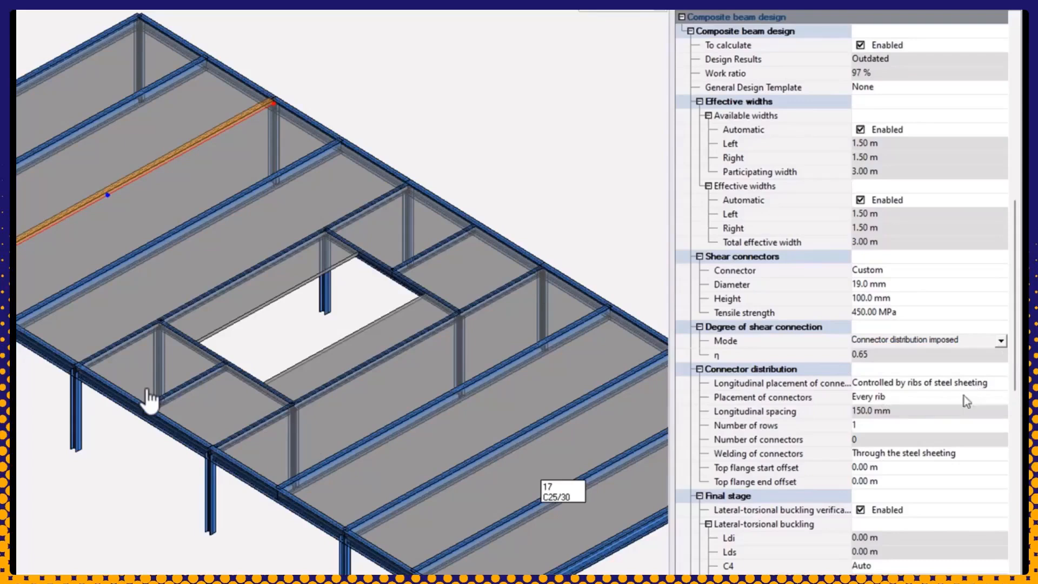
{"action": "scroll", "coordinate": [950, 438], "scroll_direction": "down", "scroll_amount": 5}
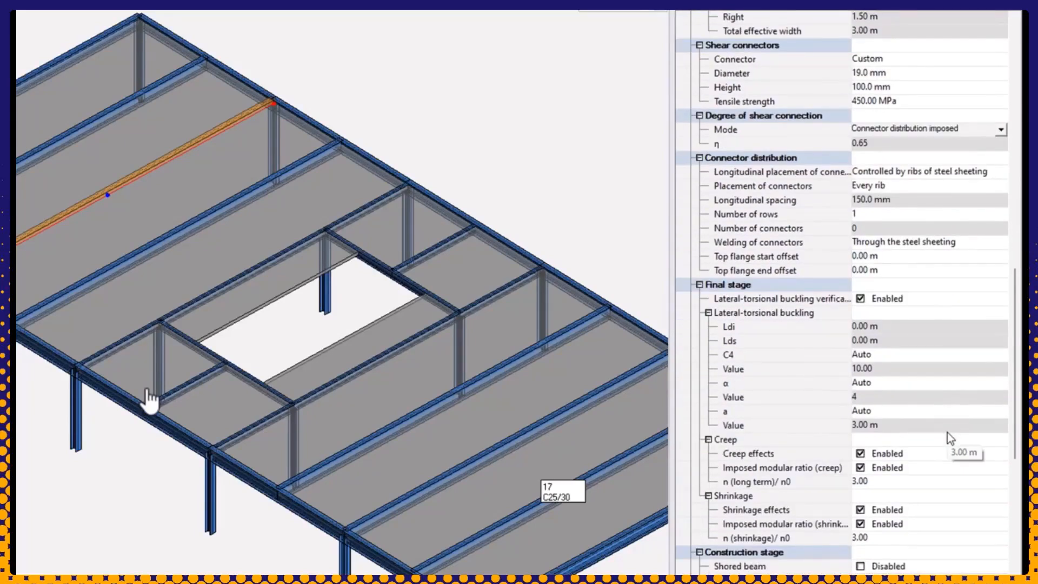
{"action": "scroll", "coordinate": [948, 432], "scroll_direction": "down", "scroll_amount": 5}
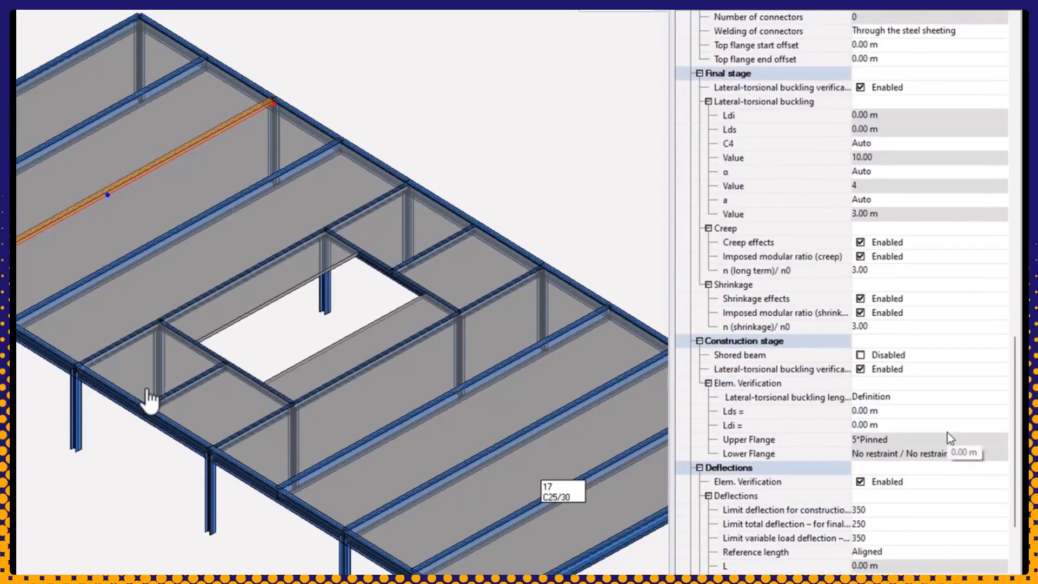
{"action": "scroll", "coordinate": [947, 432], "scroll_direction": "down", "scroll_amount": 4}
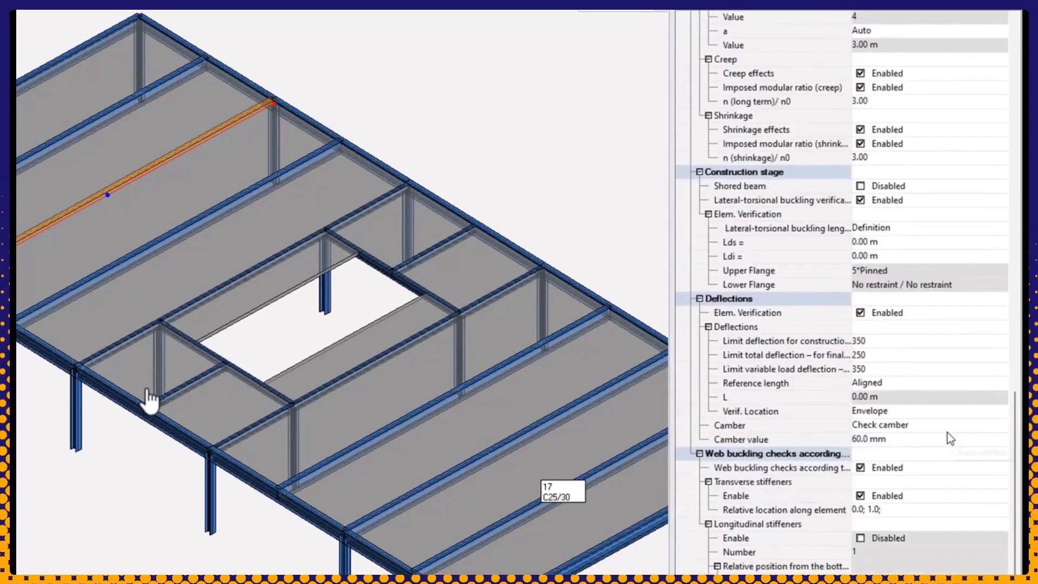
{"action": "scroll", "coordinate": [947, 434], "scroll_direction": "down", "scroll_amount": 1}
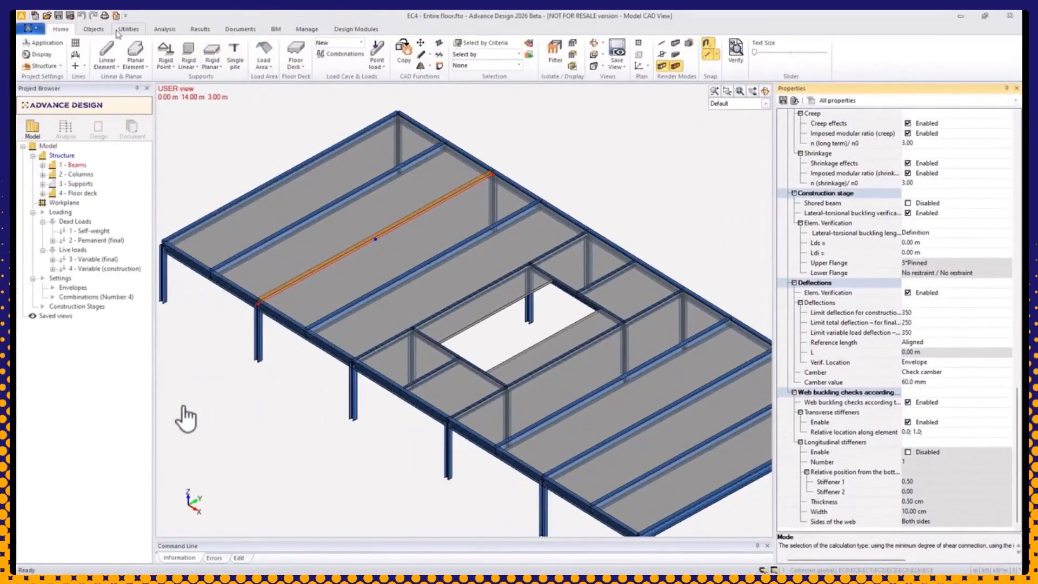
Review the composite design calculation settings, from verification, safety factors and studs through deflections, creep and shrinkage to calculation sequence
{"action": "left_click", "coordinate": [164, 29]}
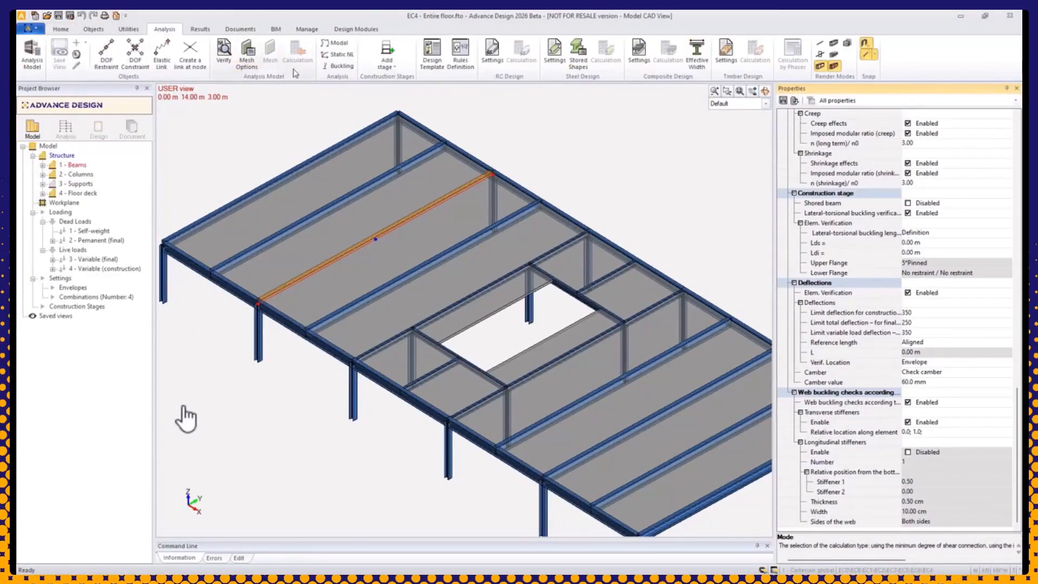
{"action": "left_click", "coordinate": [639, 54]}
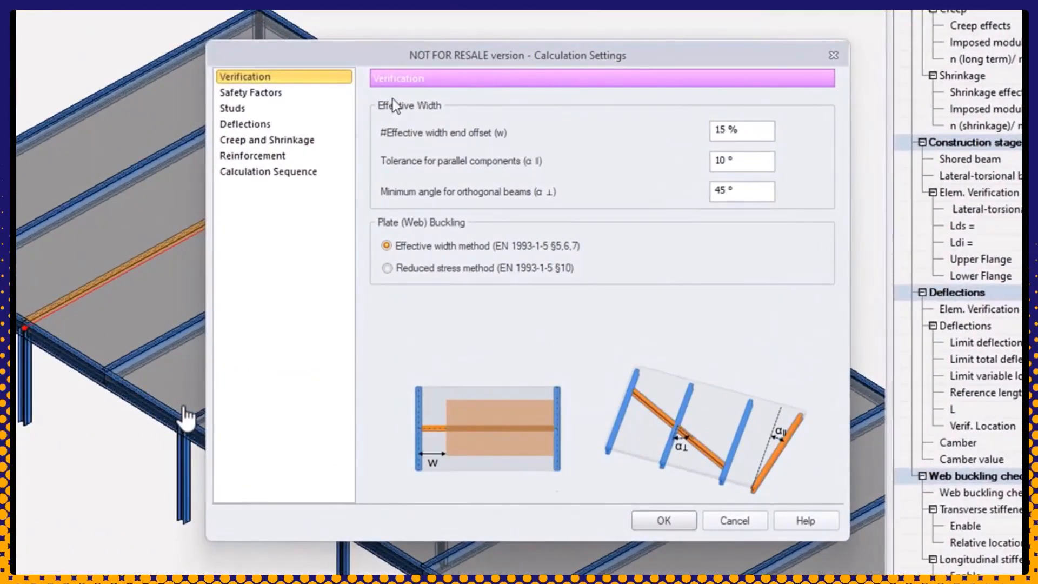
{"action": "left_click", "coordinate": [259, 99]}
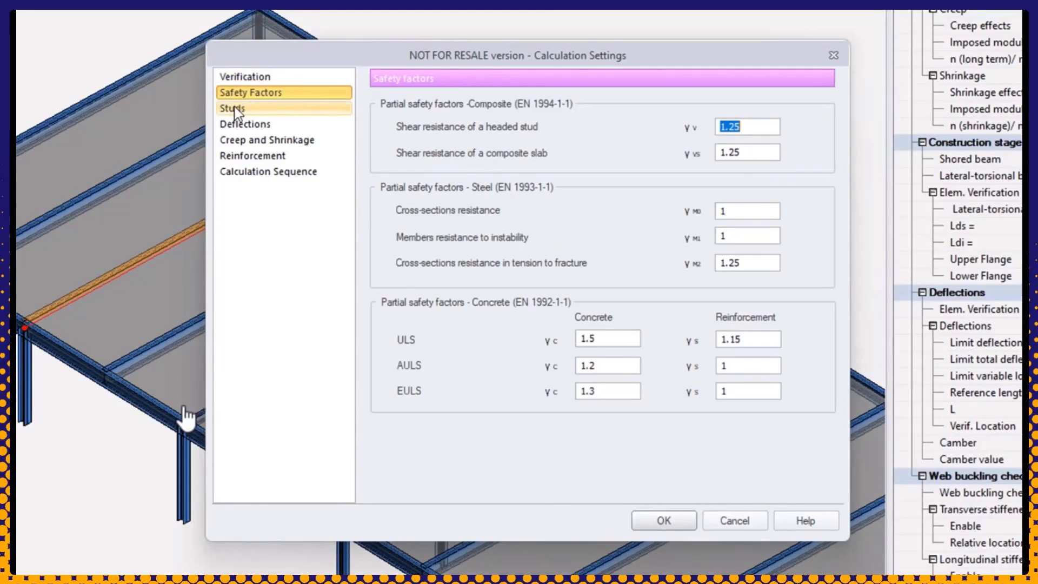
{"action": "left_click", "coordinate": [236, 110]}
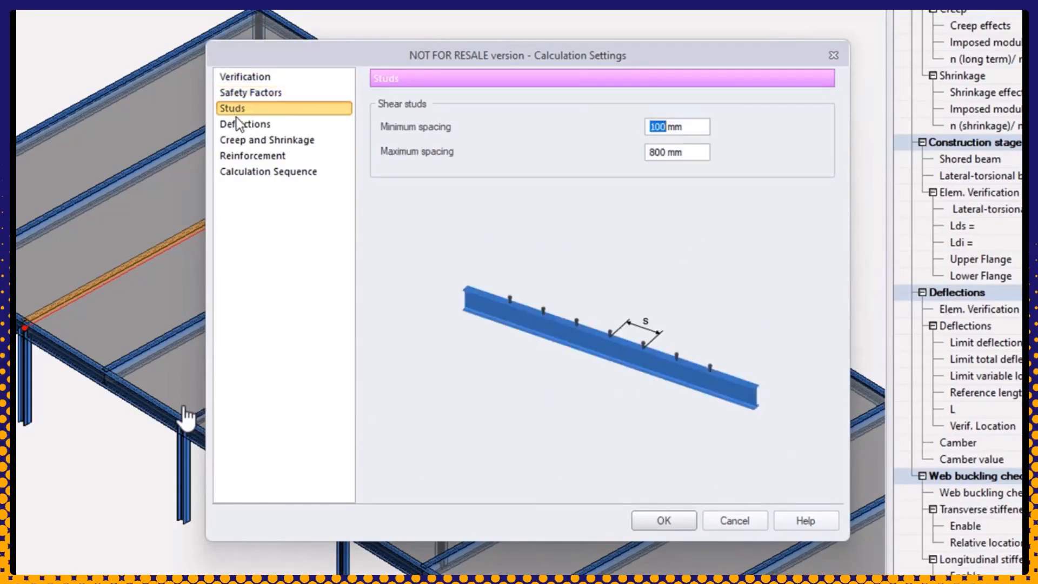
{"action": "left_click", "coordinate": [238, 124]}
{"action": "left_click", "coordinate": [240, 140]}
{"action": "left_click", "coordinate": [236, 172]}
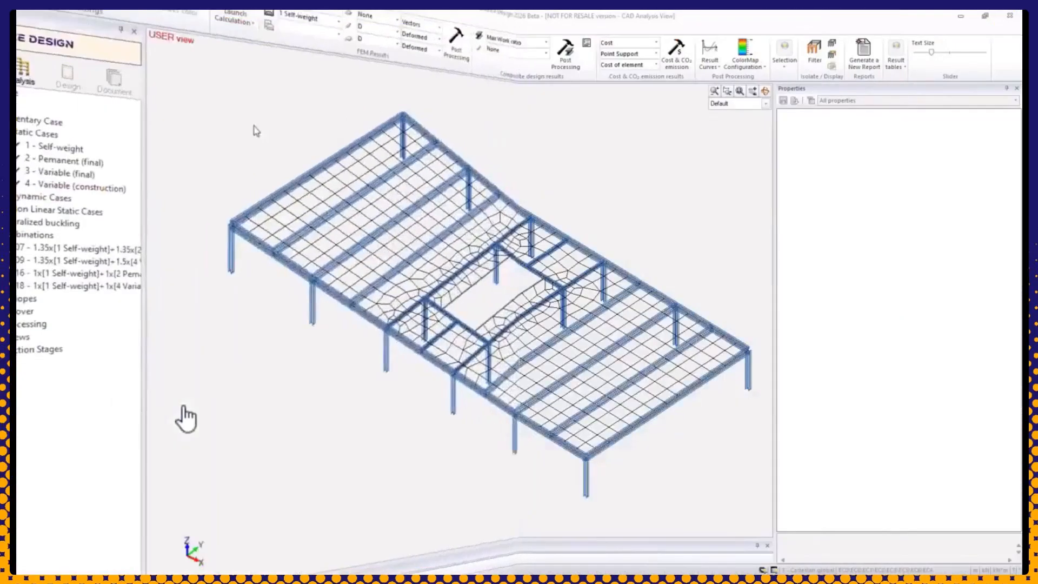
Hide the mesh in the analysis view and run the composite calculation
{"action": "right_click", "coordinate": [246, 158]}
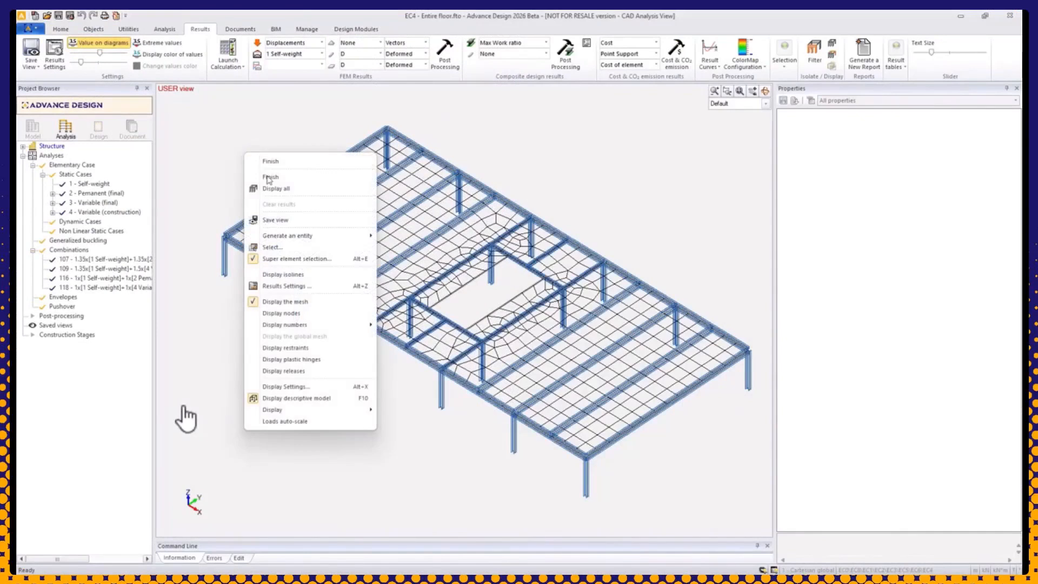
{"action": "left_click", "coordinate": [297, 305]}
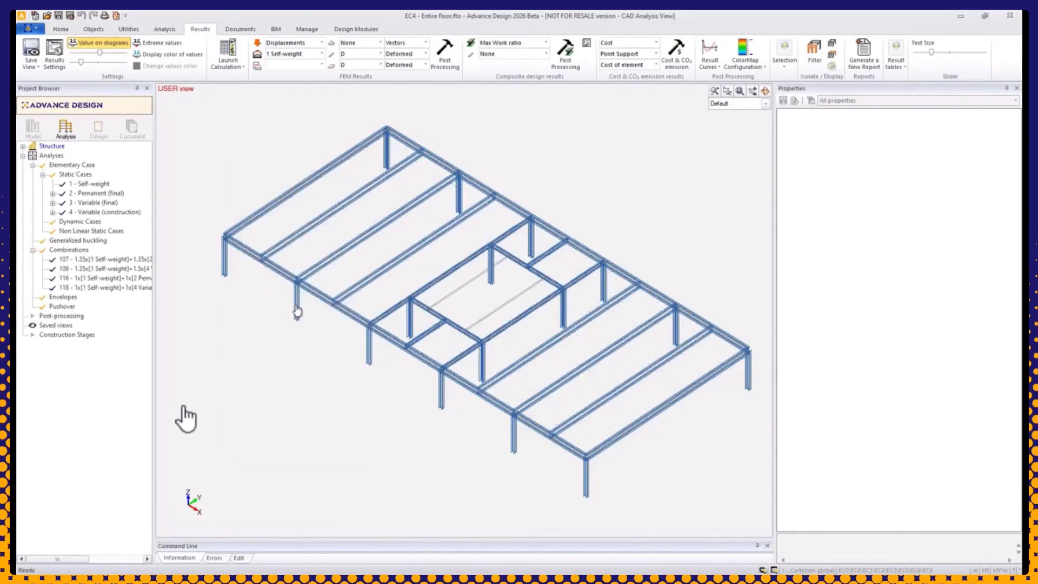
{"action": "left_click", "coordinate": [243, 67]}
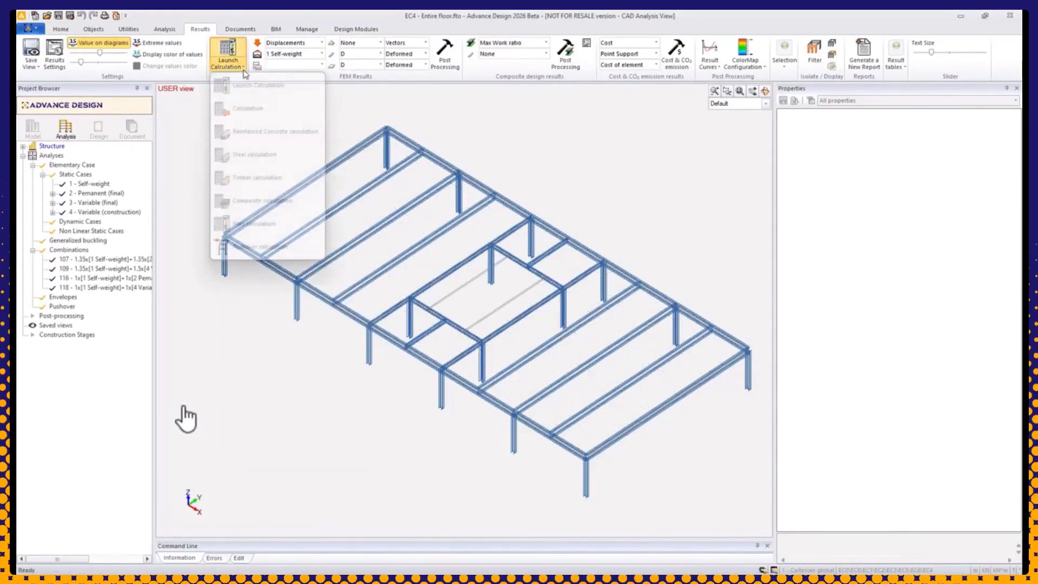
{"action": "left_click", "coordinate": [264, 205]}
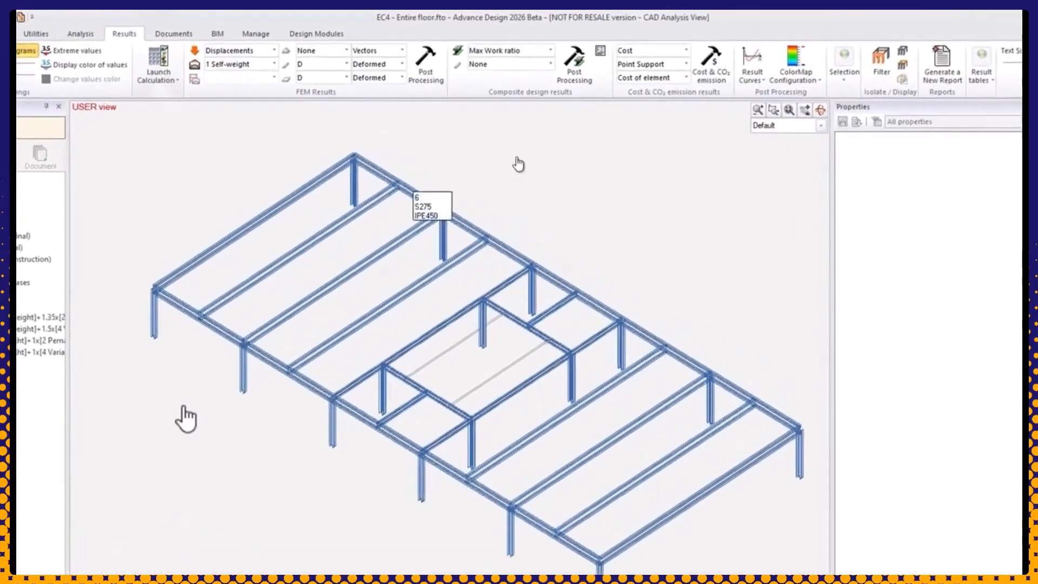
Display the Max Work ratio composite design results on the floor's linear elements
{"action": "left_click", "coordinate": [552, 66]}
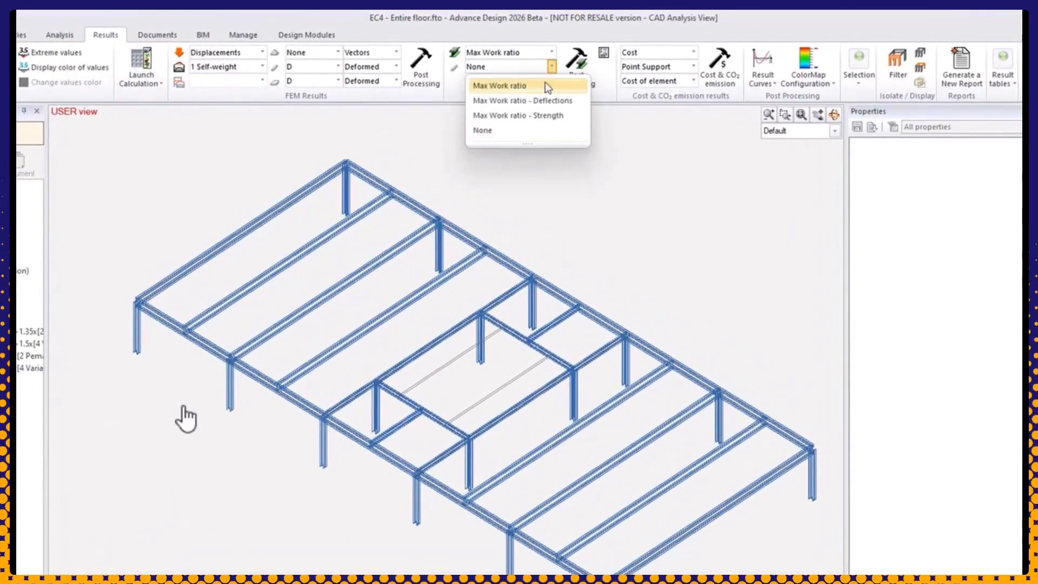
{"action": "left_click", "coordinate": [544, 82]}
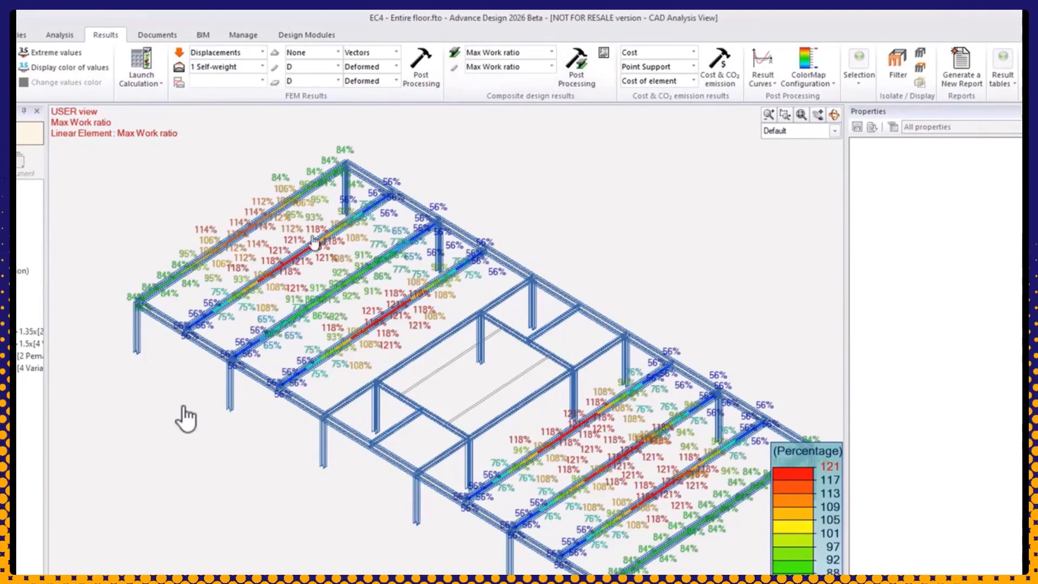
{"action": "scroll", "coordinate": [288, 247], "scroll_direction": "up", "scroll_amount": 3}
{"action": "scroll", "coordinate": [288, 248], "scroll_direction": "up", "scroll_amount": 1}
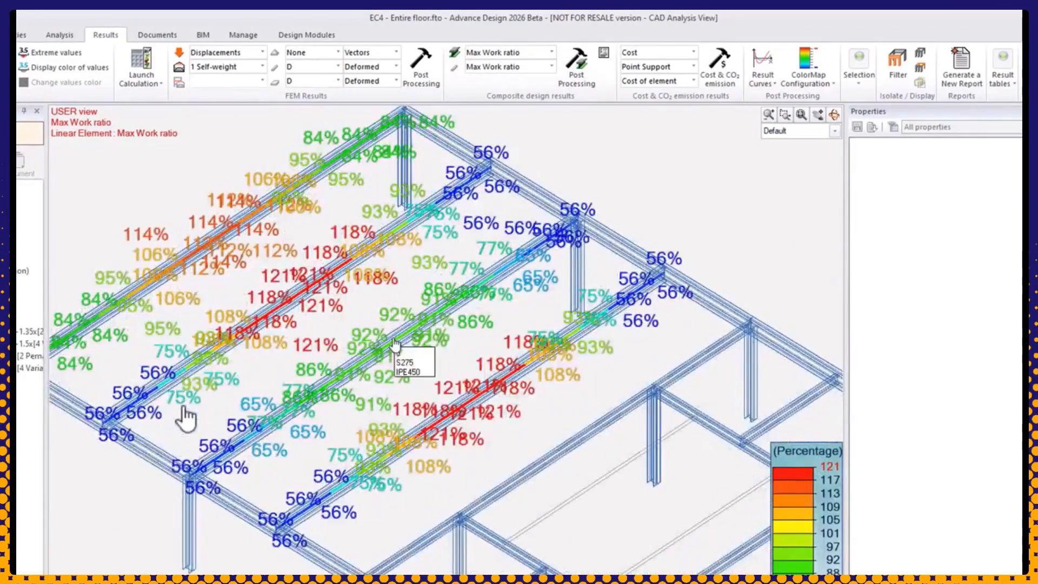
Select the IPE450 composite beam between the two facing columns in the second bay line and display its design bending moment
{"action": "left_click", "coordinate": [383, 337]}
{"action": "left_click", "coordinate": [551, 53]}
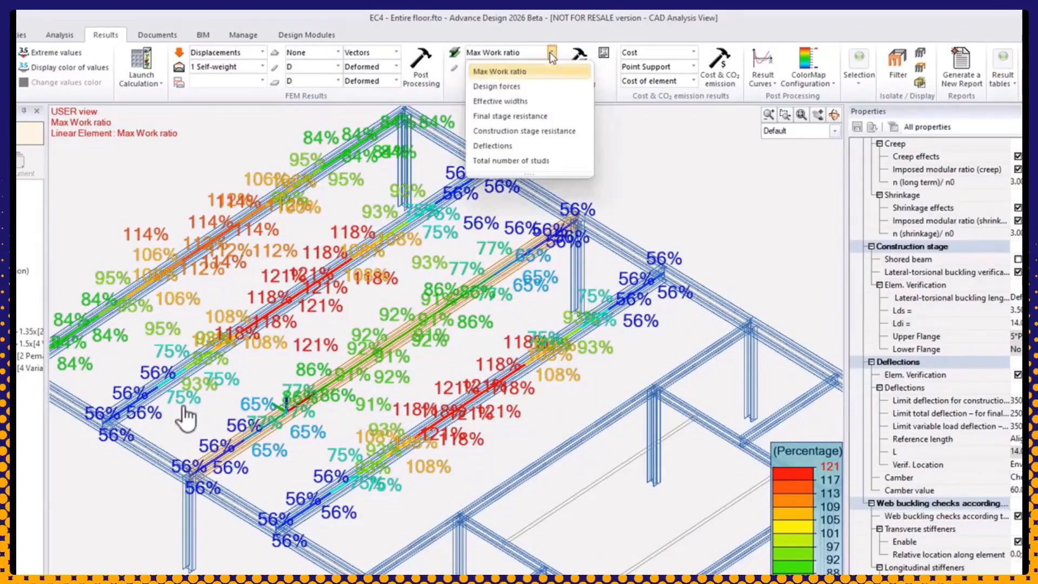
{"action": "left_click", "coordinate": [527, 86]}
{"action": "left_click", "coordinate": [551, 66]}
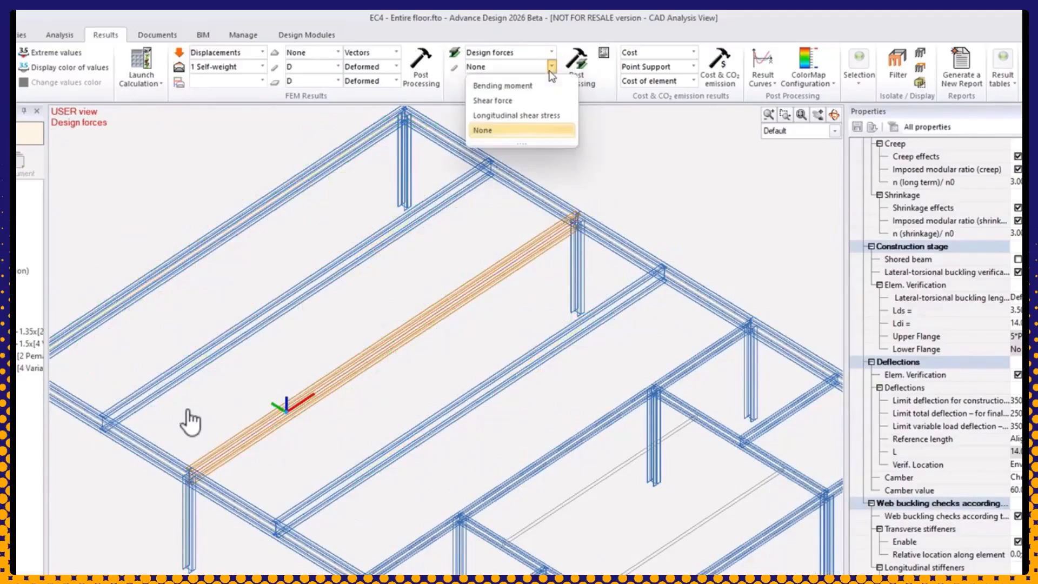
{"action": "left_click", "coordinate": [538, 86]}
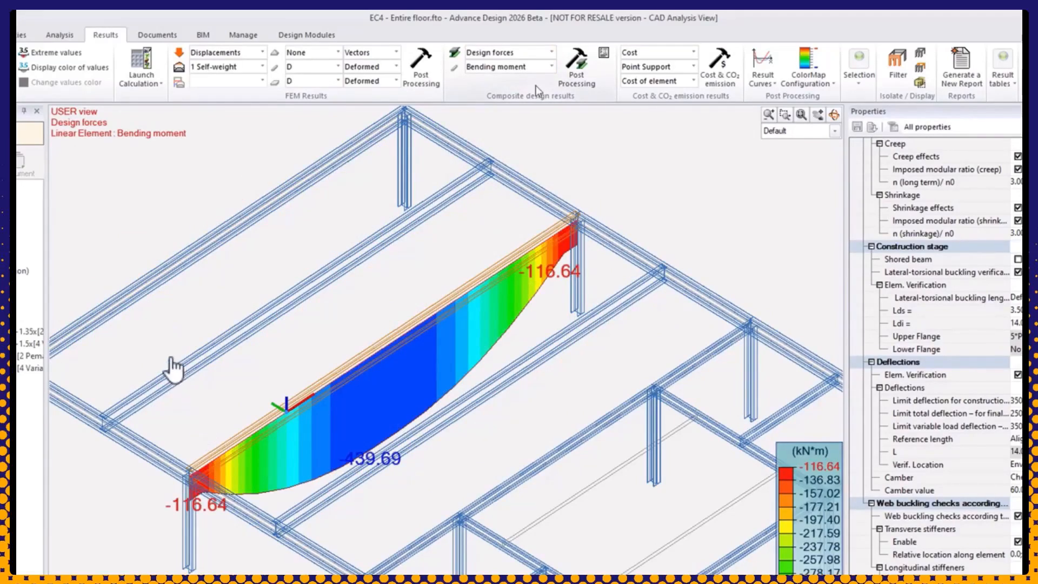
Display the selected beam's total effective width (b eff)
{"action": "left_click", "coordinate": [547, 52]}
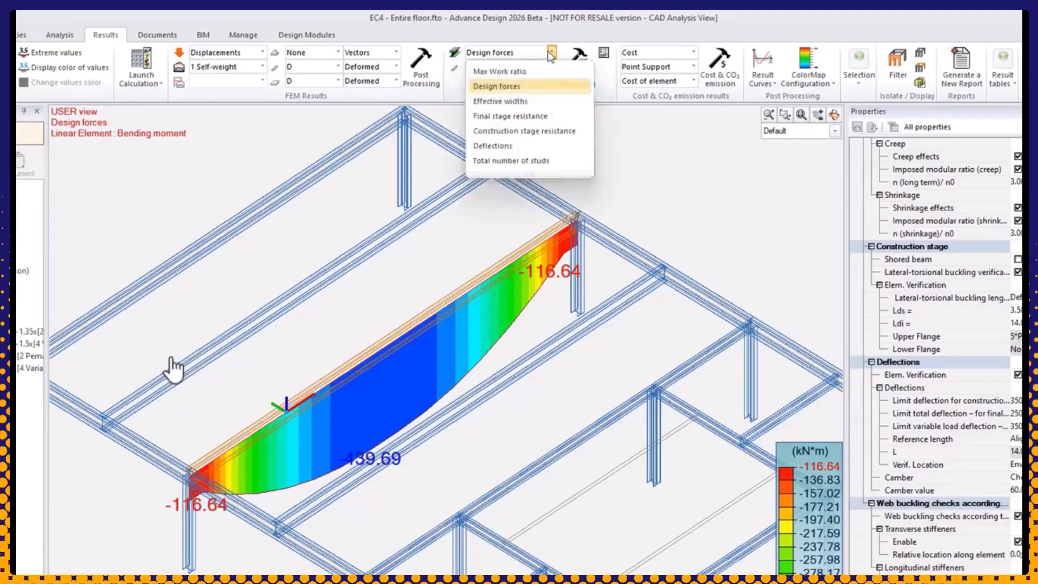
{"action": "left_click", "coordinate": [524, 101]}
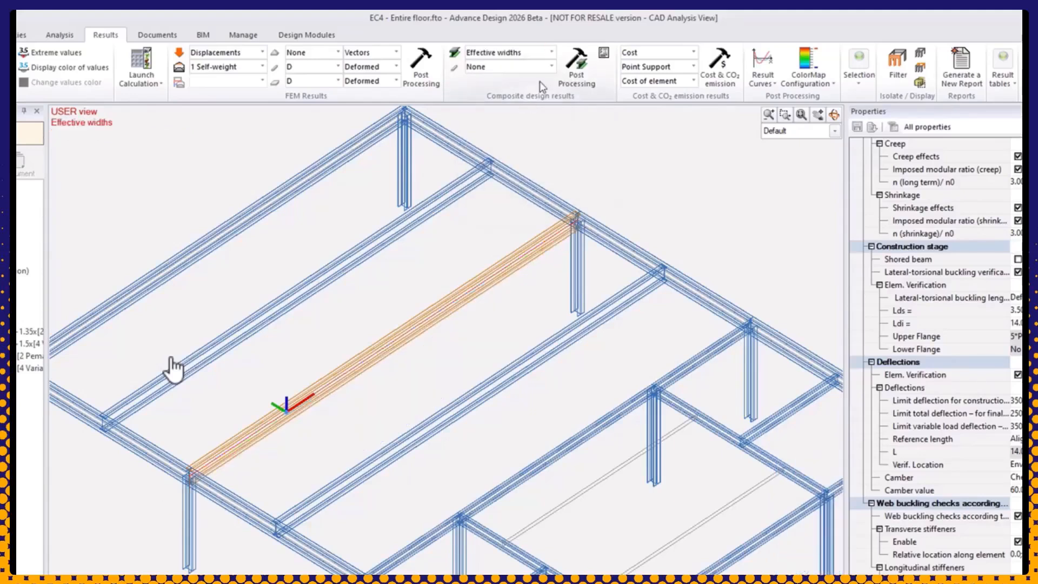
{"action": "left_click", "coordinate": [550, 67]}
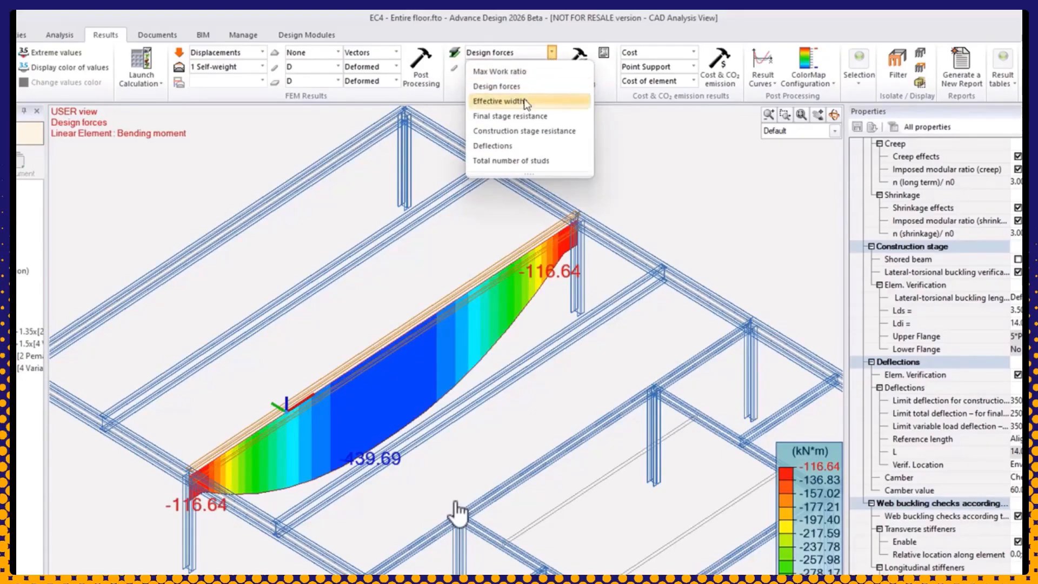
{"action": "left_click", "coordinate": [524, 101]}
{"action": "left_click", "coordinate": [551, 67]}
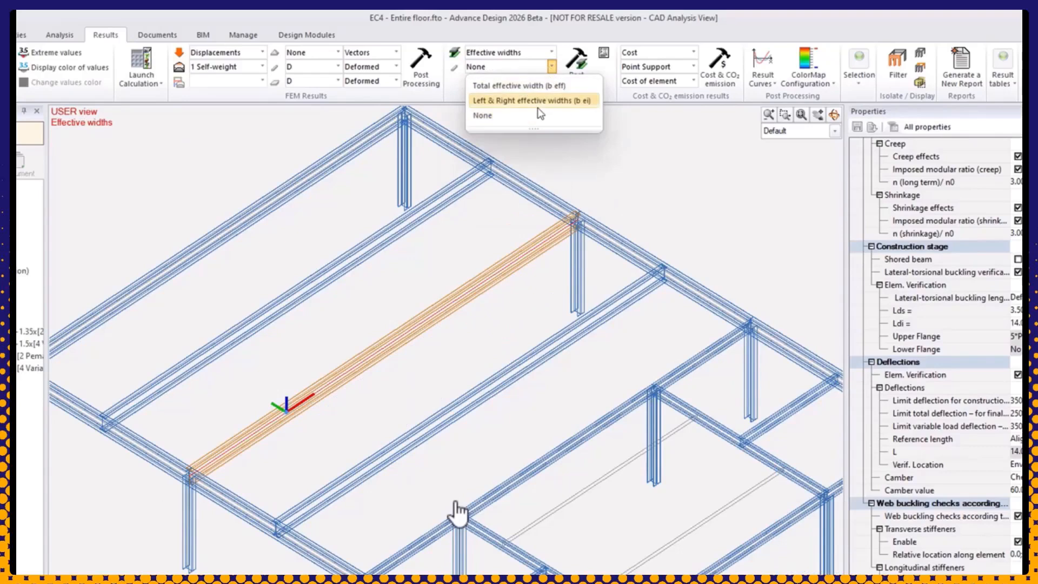
{"action": "left_click", "coordinate": [540, 85]}
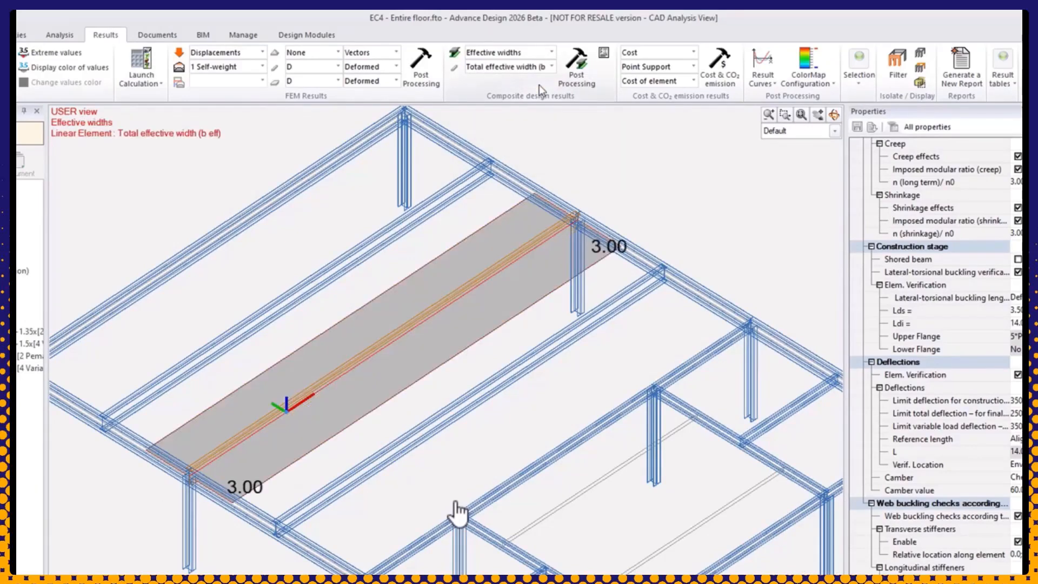
Show the selected beam's final stage degree of shear connection, followed by its final stage bending resistance
{"action": "left_click", "coordinate": [551, 52]}
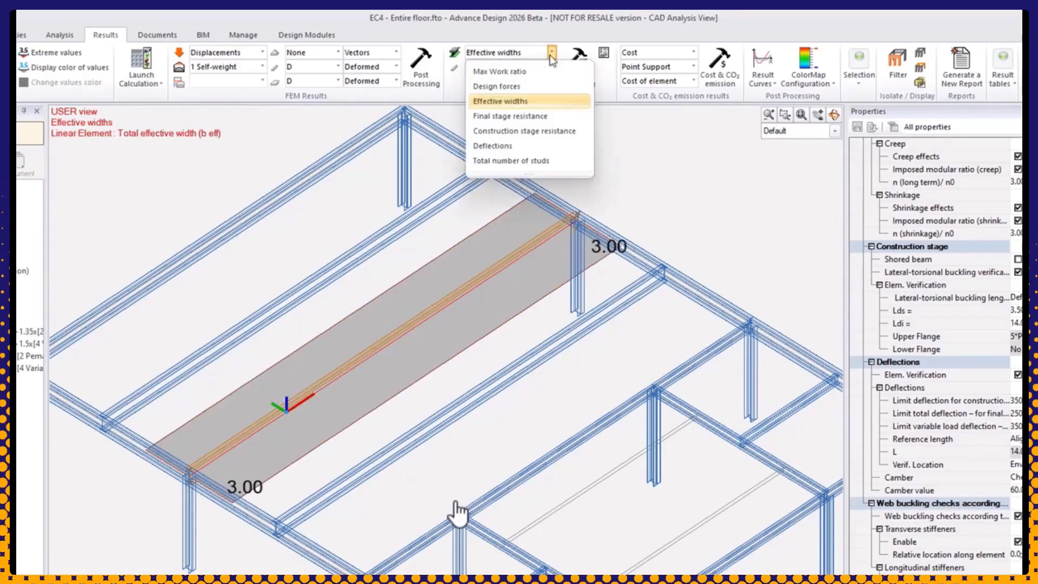
{"action": "left_click", "coordinate": [543, 114]}
{"action": "left_click", "coordinate": [552, 66]}
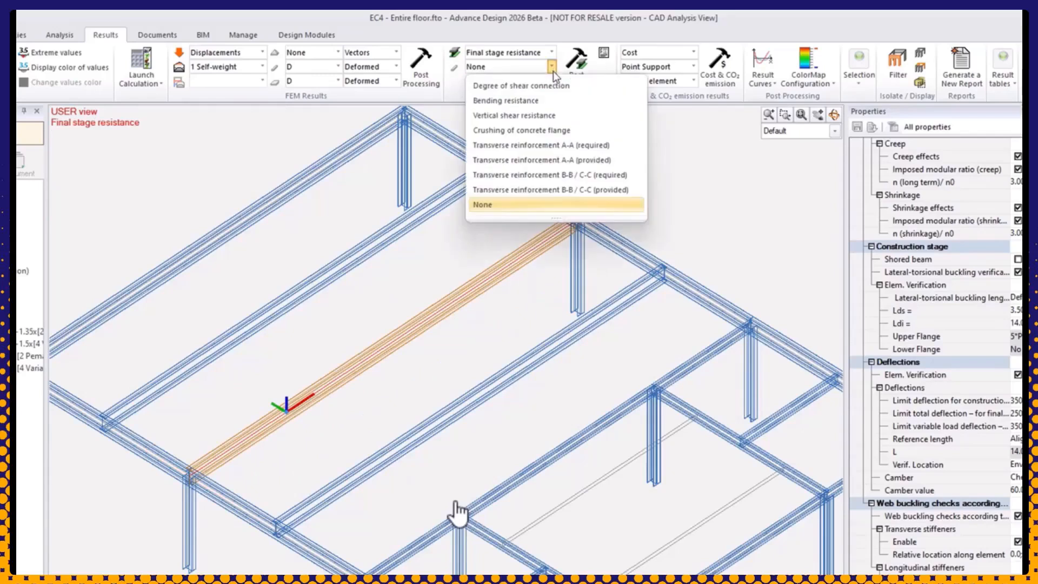
{"action": "left_click", "coordinate": [549, 85]}
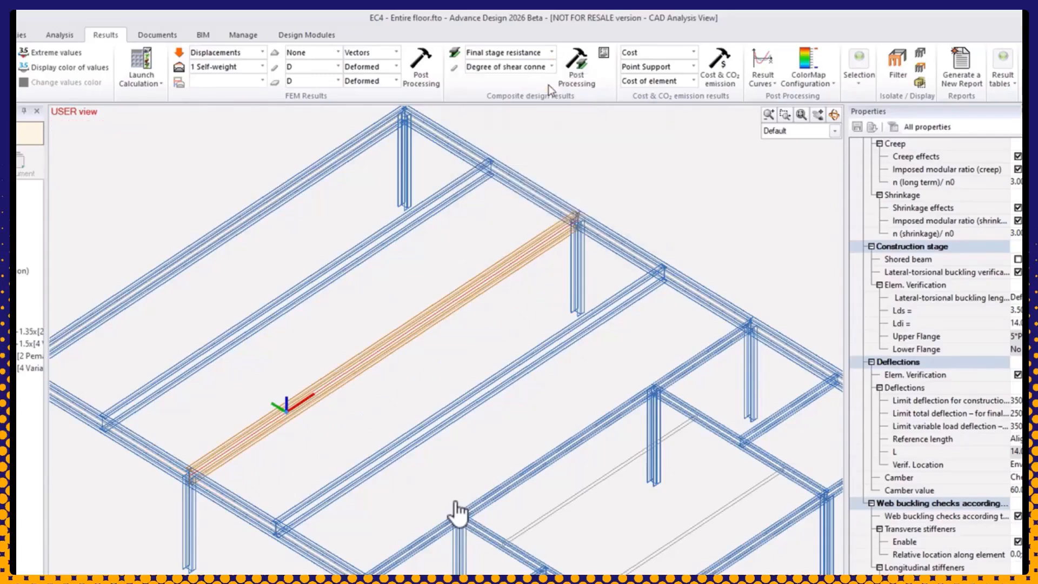
{"action": "left_click", "coordinate": [548, 68]}
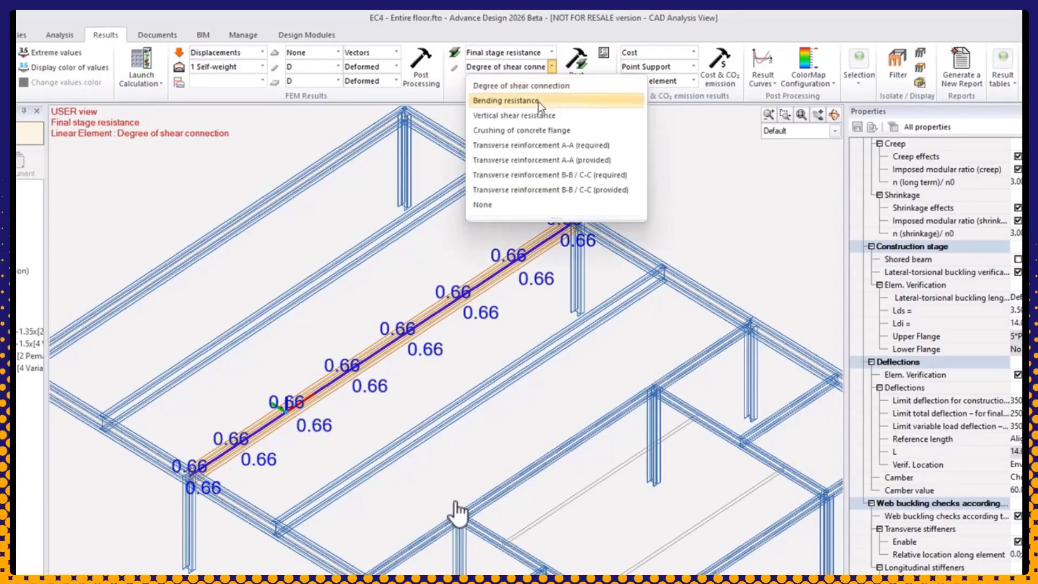
{"action": "left_click", "coordinate": [538, 101]}
Display the selected beam's construction stage vertical shear resistance
{"action": "left_click", "coordinate": [550, 52]}
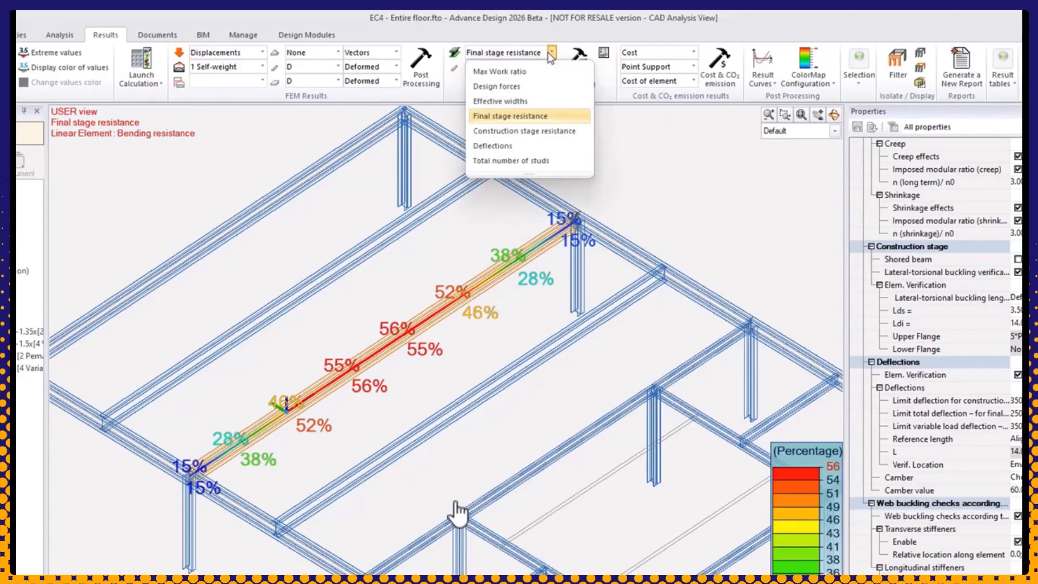
{"action": "left_click", "coordinate": [539, 131]}
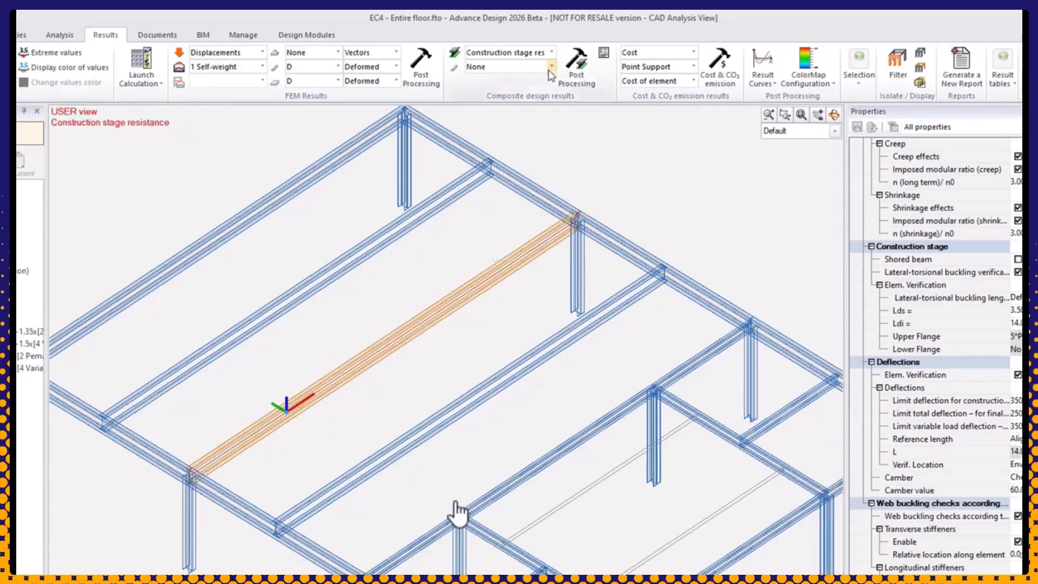
{"action": "left_click", "coordinate": [550, 67]}
{"action": "left_click", "coordinate": [537, 117]}
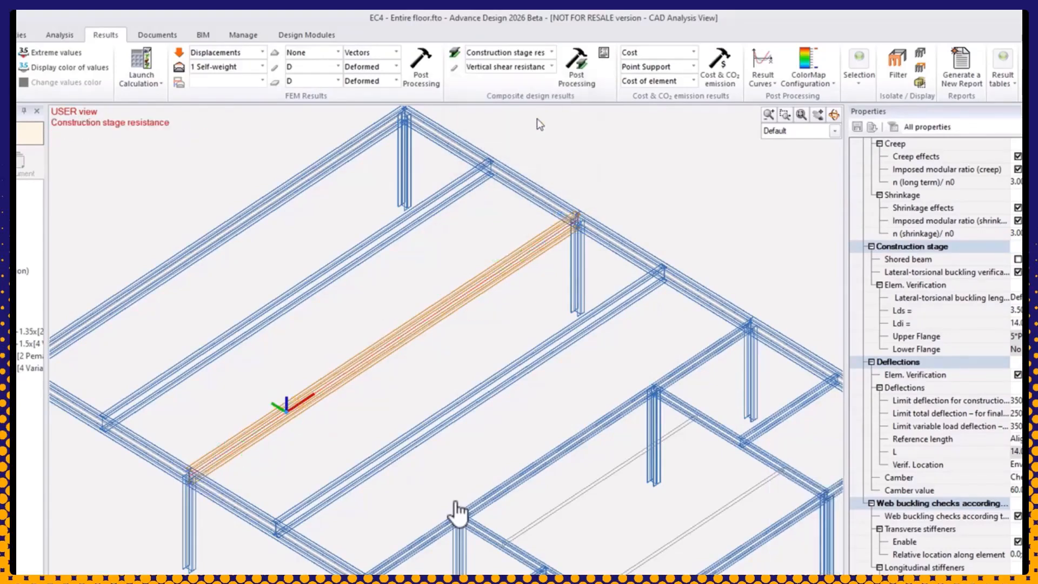
Display the selected beam's total number of studs as Number / spacing and rows
{"action": "left_click", "coordinate": [552, 52]}
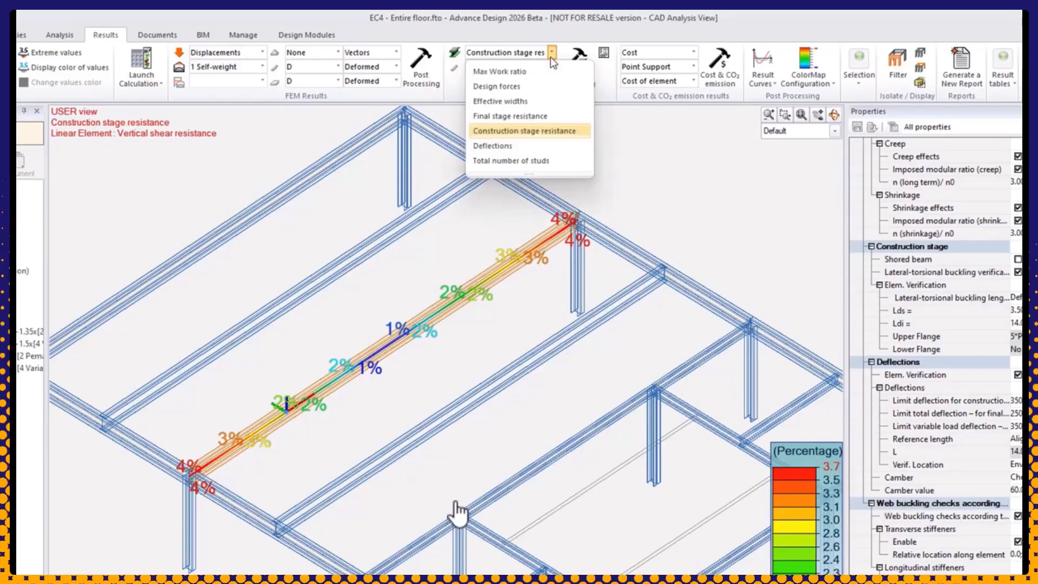
{"action": "left_click", "coordinate": [518, 160]}
{"action": "left_click", "coordinate": [550, 67]}
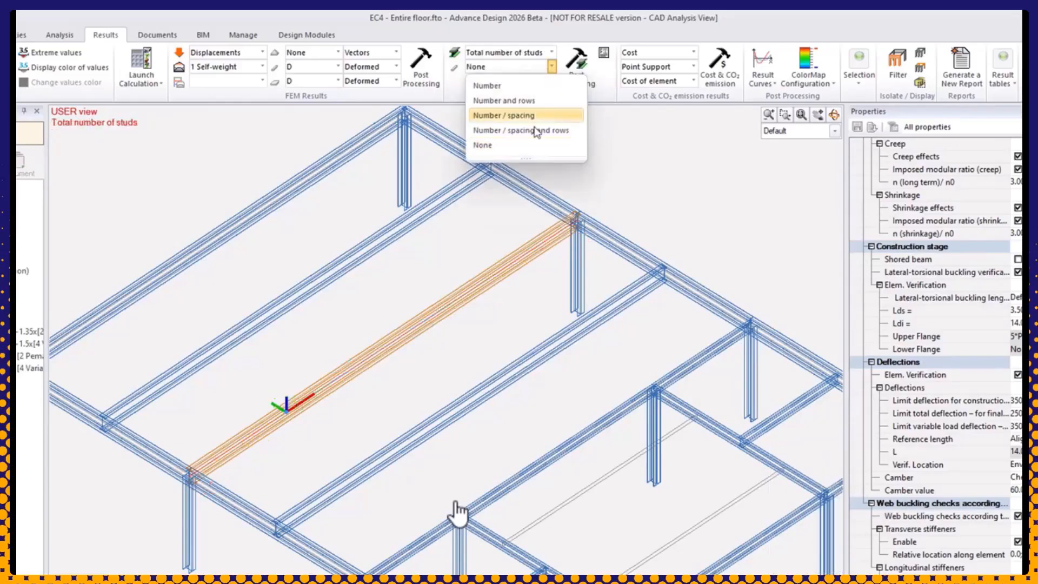
{"action": "left_click", "coordinate": [533, 135]}
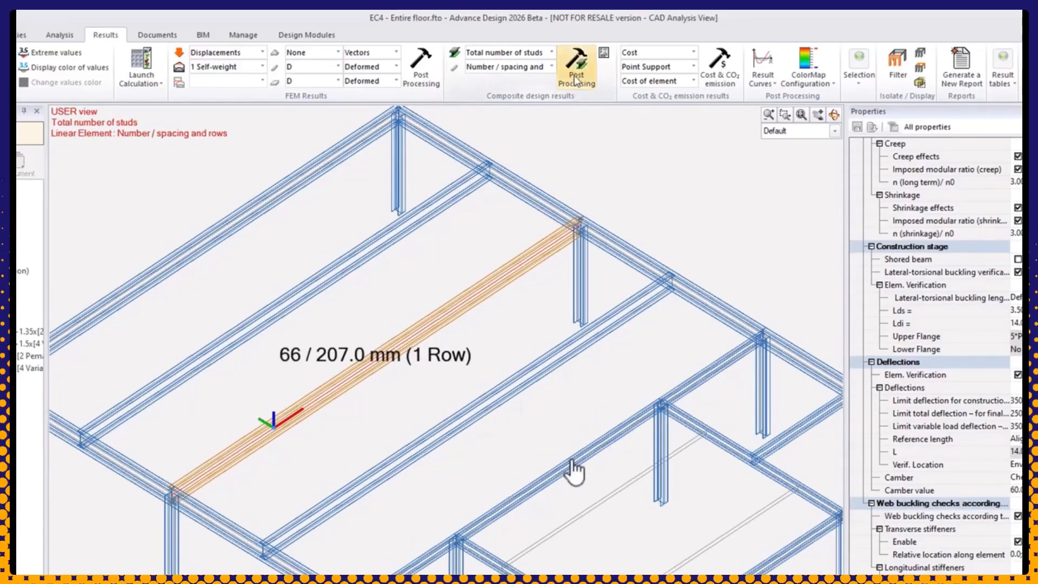
Open the selected beam's shape sheet and review its beam, deck and connector data and its deflection checks
{"action": "left_click", "coordinate": [603, 54]}
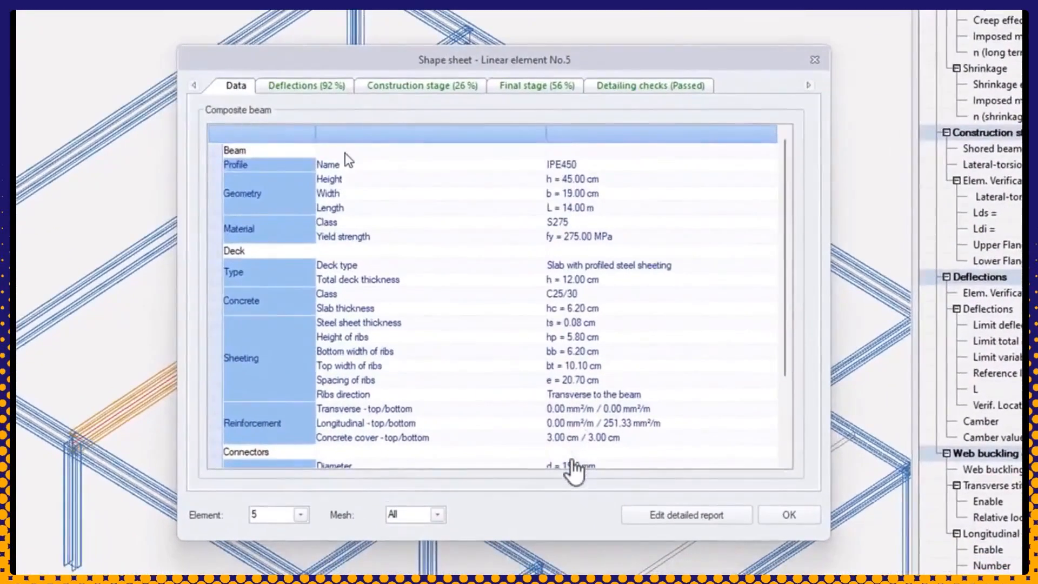
{"action": "scroll", "coordinate": [576, 471], "scroll_direction": "down", "scroll_amount": 3}
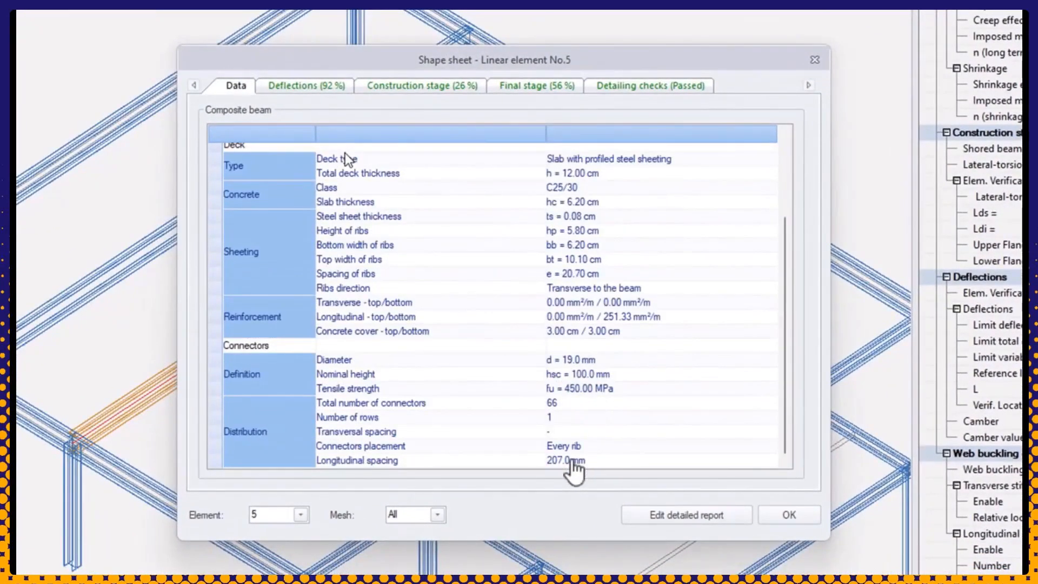
{"action": "left_click", "coordinate": [322, 85]}
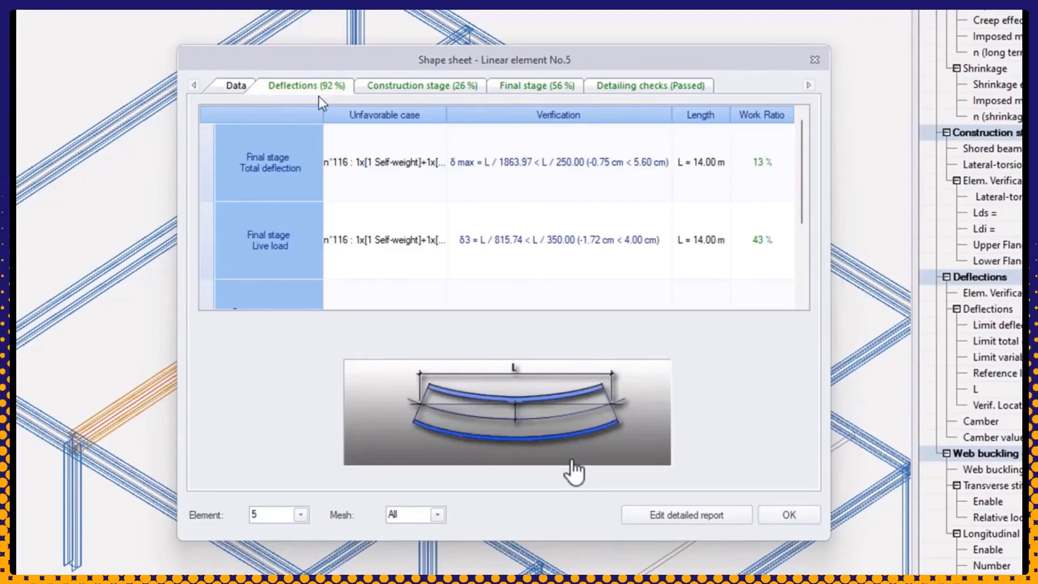
{"action": "scroll", "coordinate": [297, 130], "scroll_direction": "down", "scroll_amount": 3}
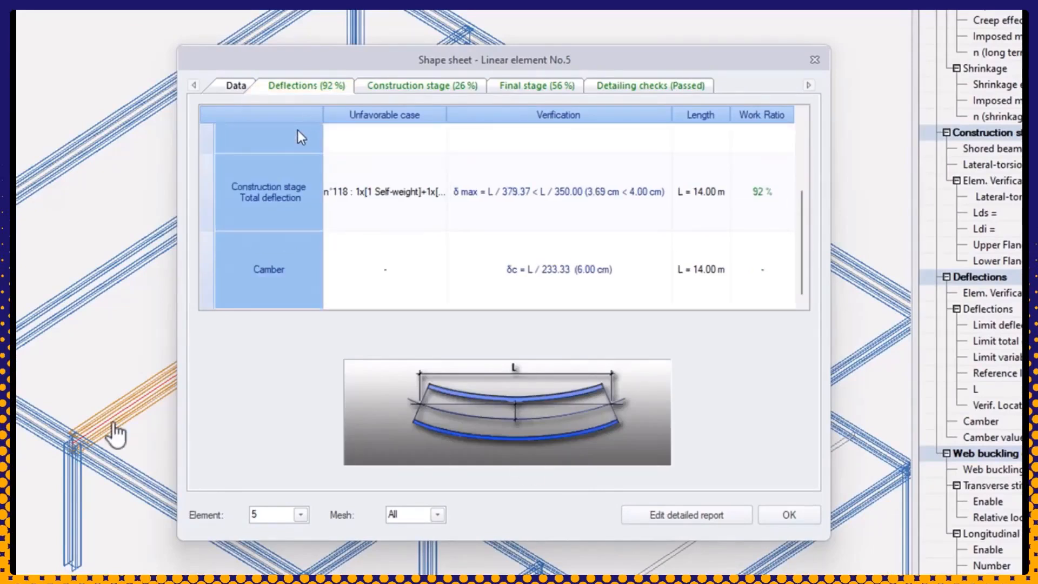
Review the construction stage, final stage and detailing checks in the beam's shape sheet
{"action": "left_click", "coordinate": [378, 88]}
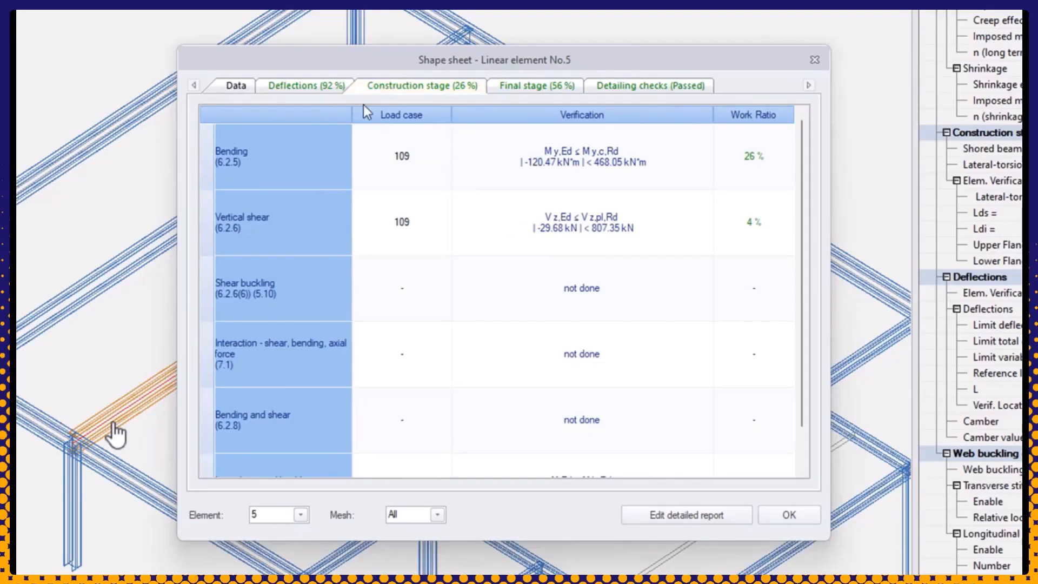
{"action": "scroll", "coordinate": [316, 155], "scroll_direction": "down", "scroll_amount": 2}
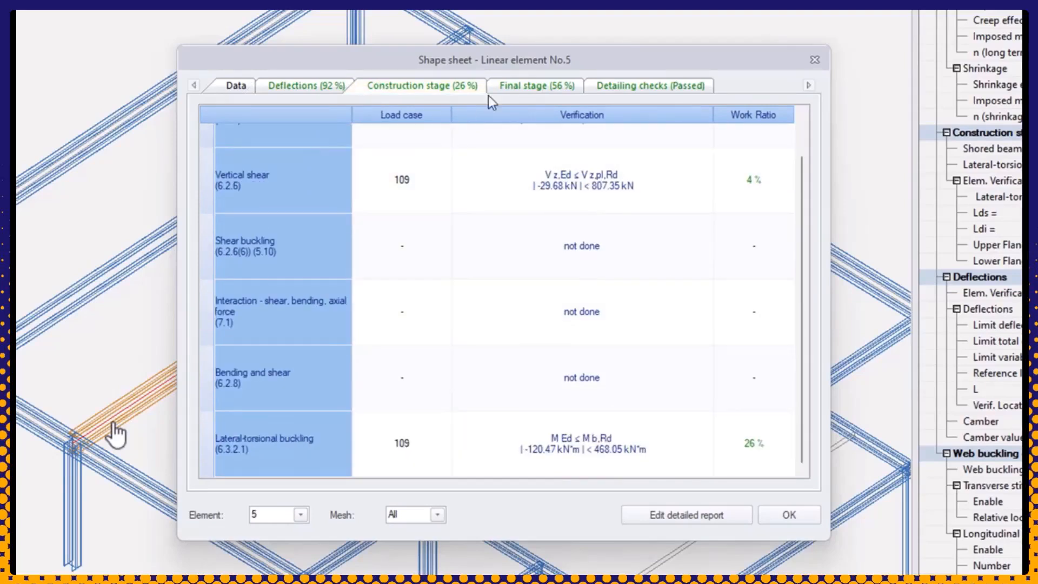
{"action": "left_click", "coordinate": [512, 90]}
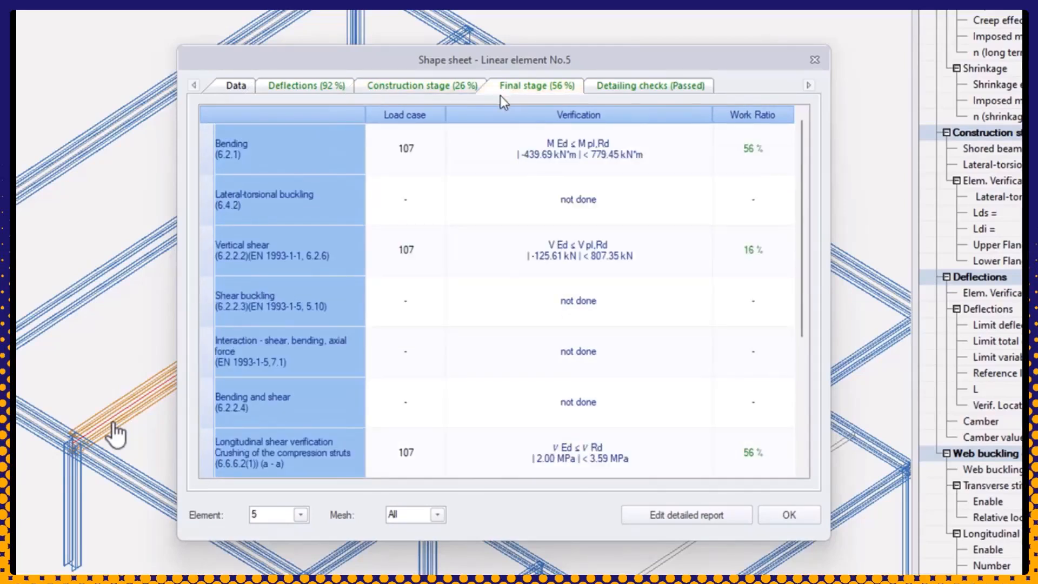
{"action": "scroll", "coordinate": [472, 140], "scroll_direction": "down", "scroll_amount": 4}
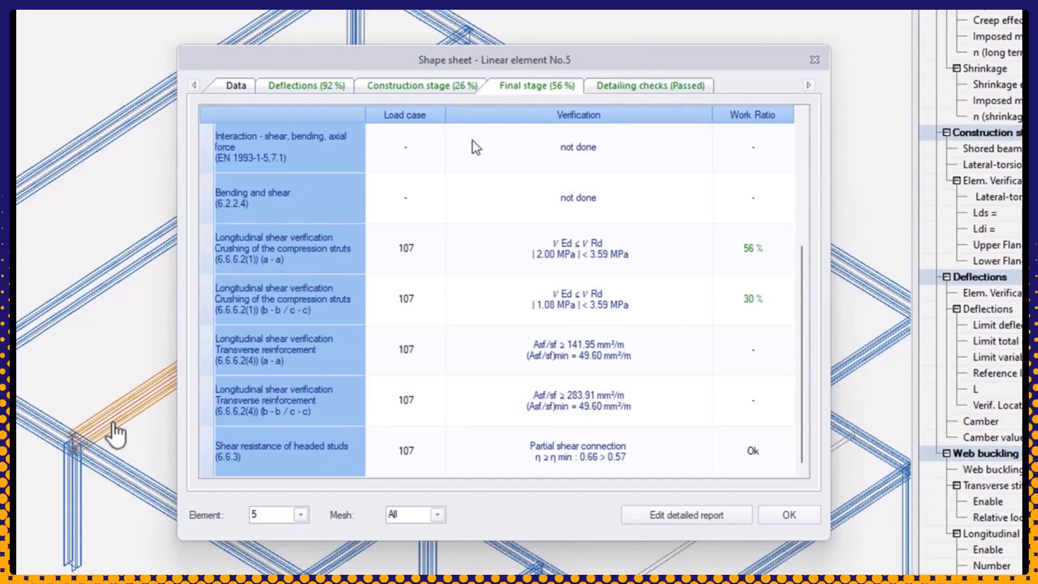
{"action": "left_click", "coordinate": [621, 91]}
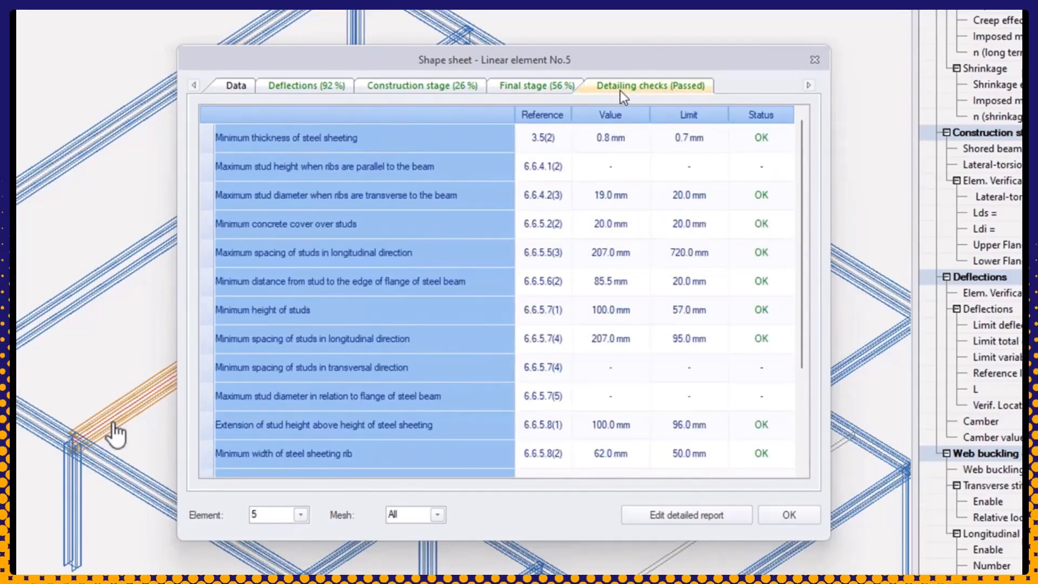
Generate the beam's detailed report from the shape sheet and read its properties, deflection and construction stage verifications
{"action": "left_click", "coordinate": [680, 519]}
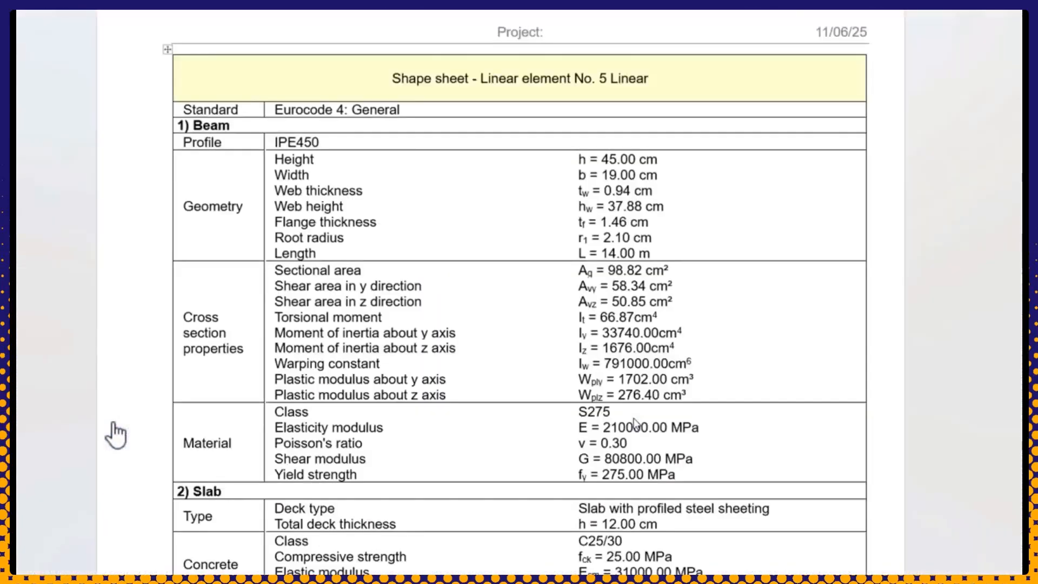
{"action": "scroll", "coordinate": [157, 376], "scroll_direction": "down", "scroll_amount": 5}
{"action": "scroll", "coordinate": [156, 376], "scroll_direction": "down", "scroll_amount": 8}
{"action": "scroll", "coordinate": [159, 376], "scroll_direction": "down", "scroll_amount": 5}
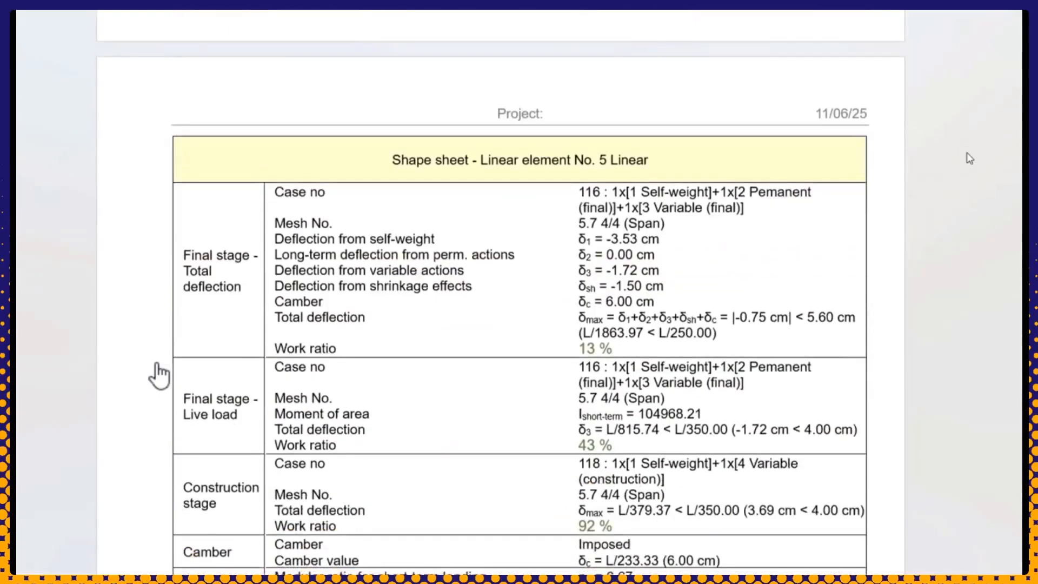
{"action": "scroll", "coordinate": [160, 376], "scroll_direction": "down", "scroll_amount": 11}
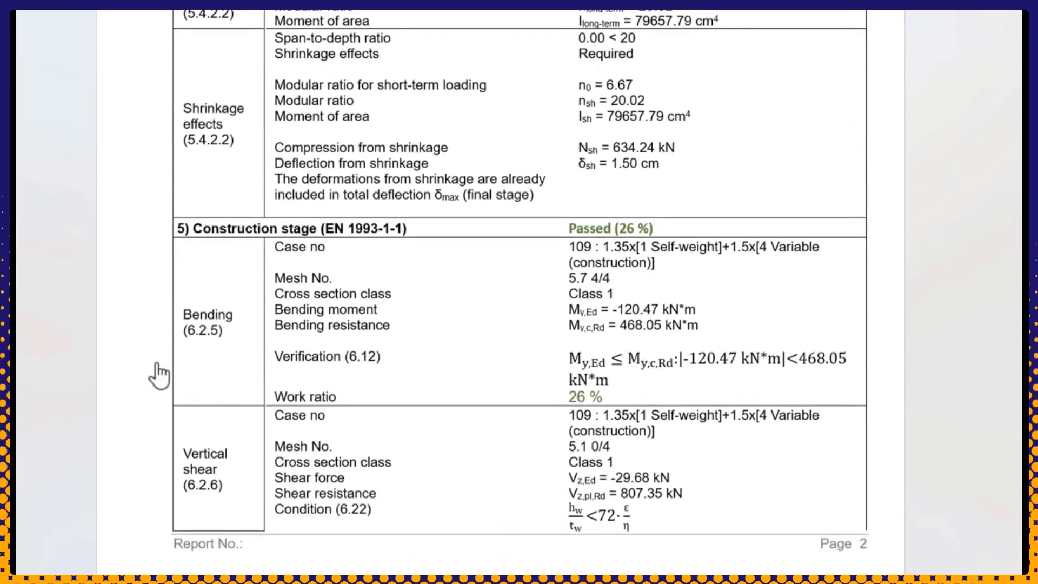
{"action": "scroll", "coordinate": [159, 376], "scroll_direction": "down", "scroll_amount": 14}
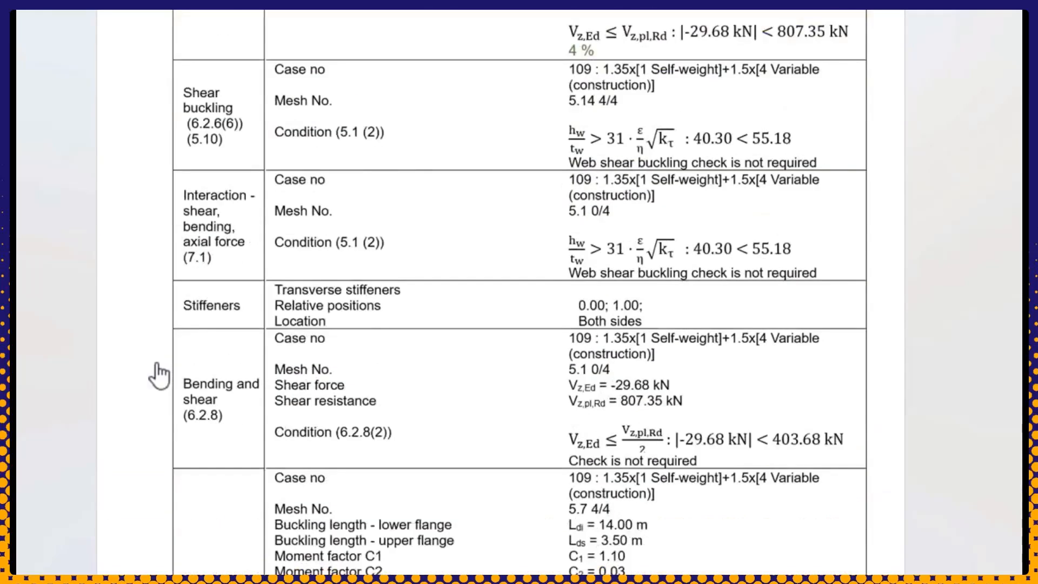